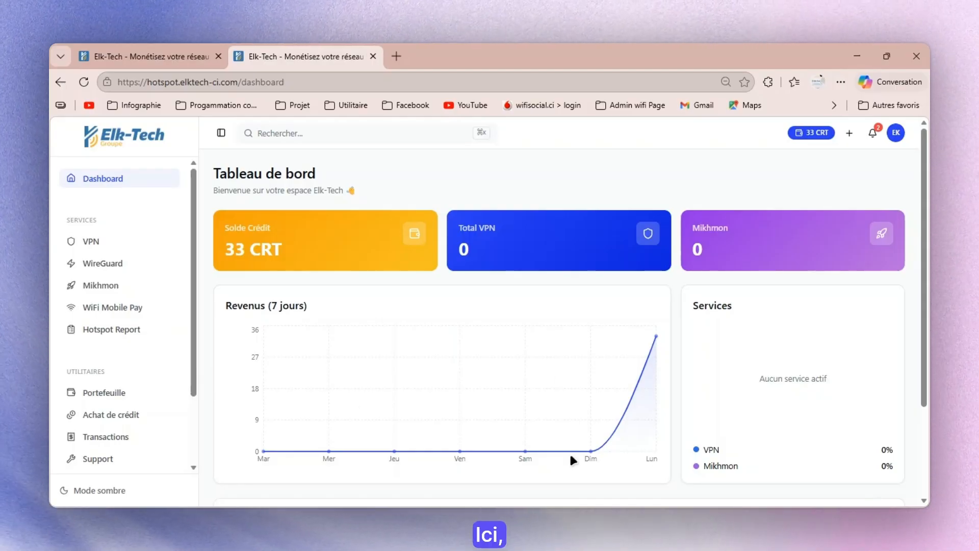
- Start a new Hotspot Report deployment and name the zone WIFI SOCIAL, leaving the optional description empty
{"action": "left_click", "coordinate": [130, 329]}
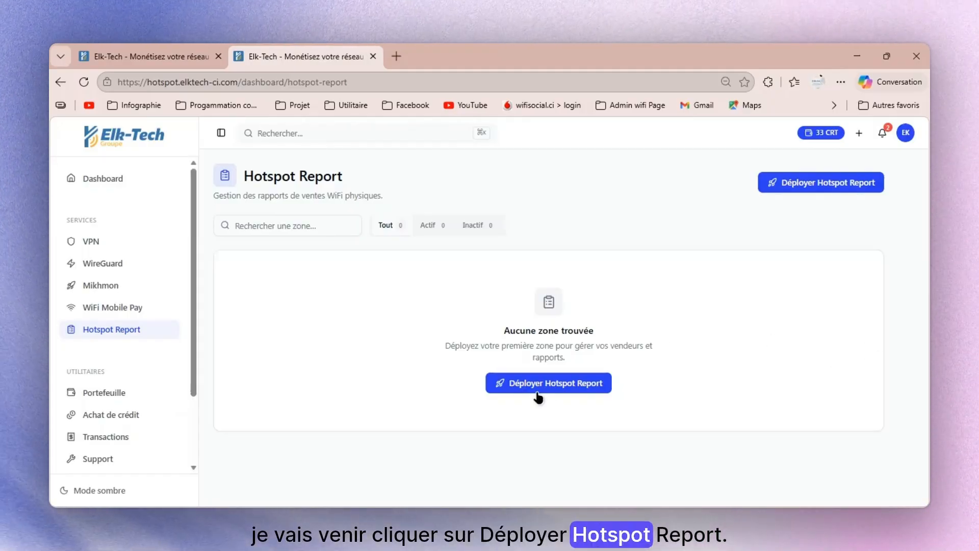
{"action": "left_click", "coordinate": [581, 386]}
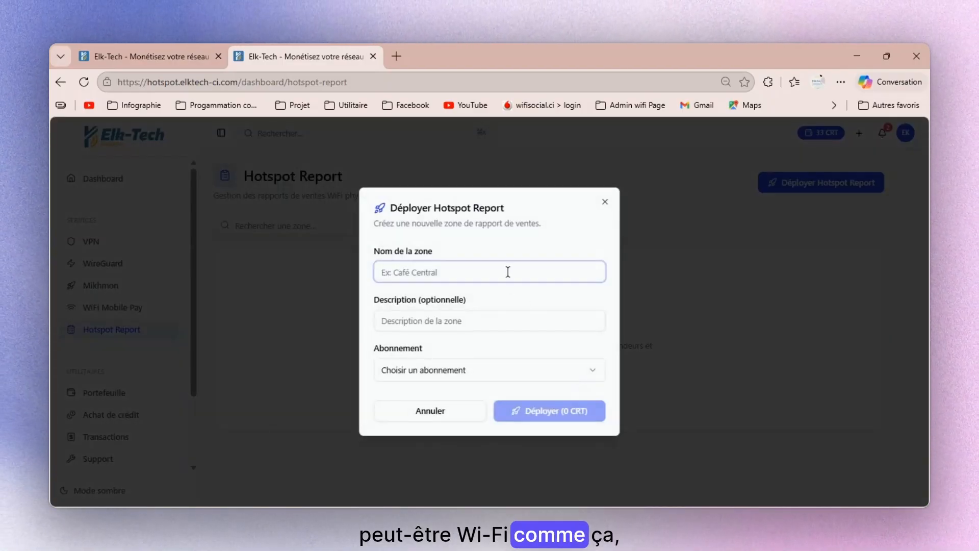
{"action": "type", "text": "WIFI SOC"}
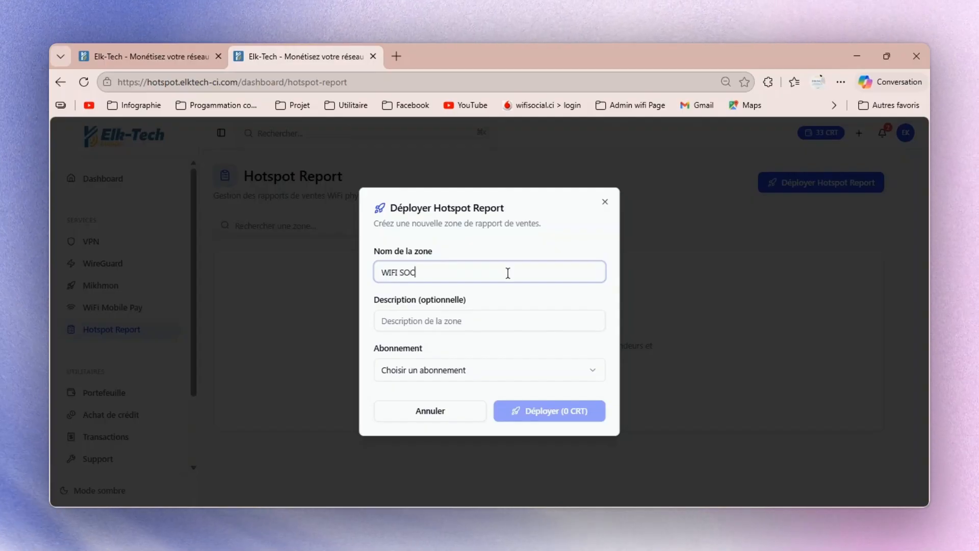
{"action": "type", "text": "IAL"}
{"action": "left_click", "coordinate": [490, 324]}
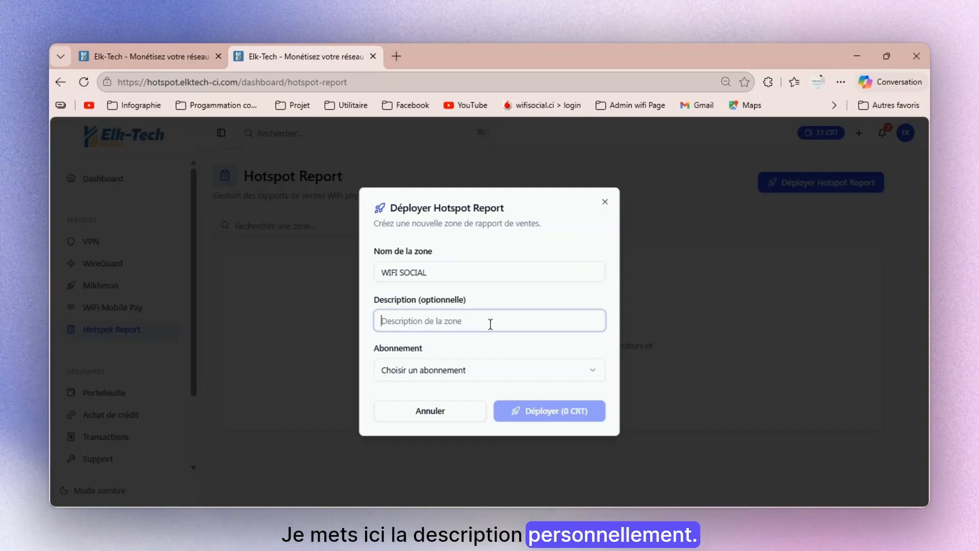
- Choose the "06 mois — 30 CRT" subscription for the zone and deploy it
{"action": "left_click", "coordinate": [459, 373]}
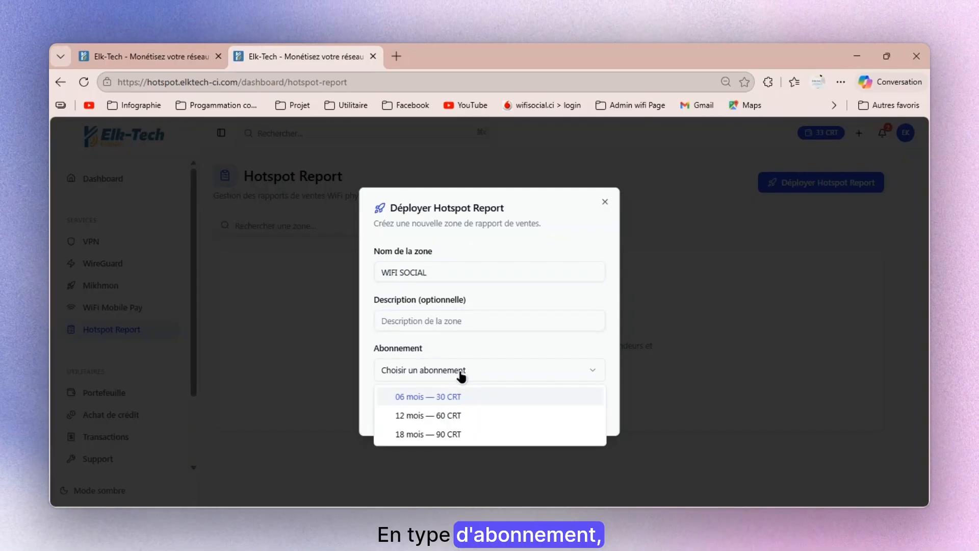
{"action": "left_click", "coordinate": [441, 397]}
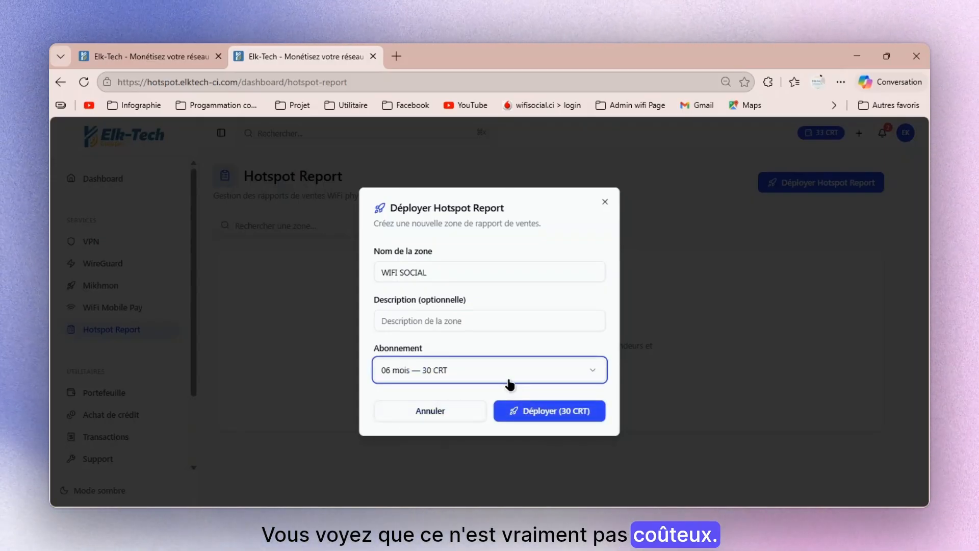
{"action": "left_click", "coordinate": [506, 374]}
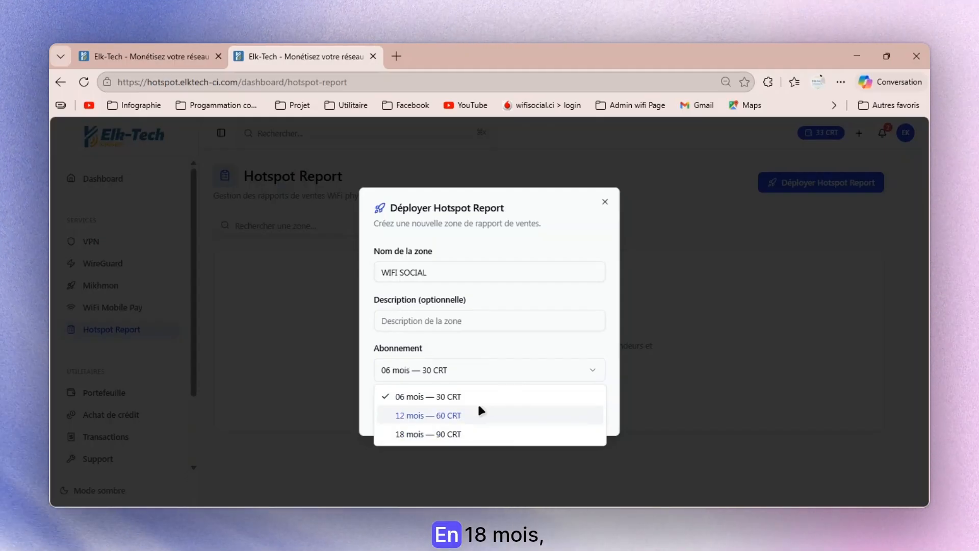
{"action": "left_click", "coordinate": [530, 340]}
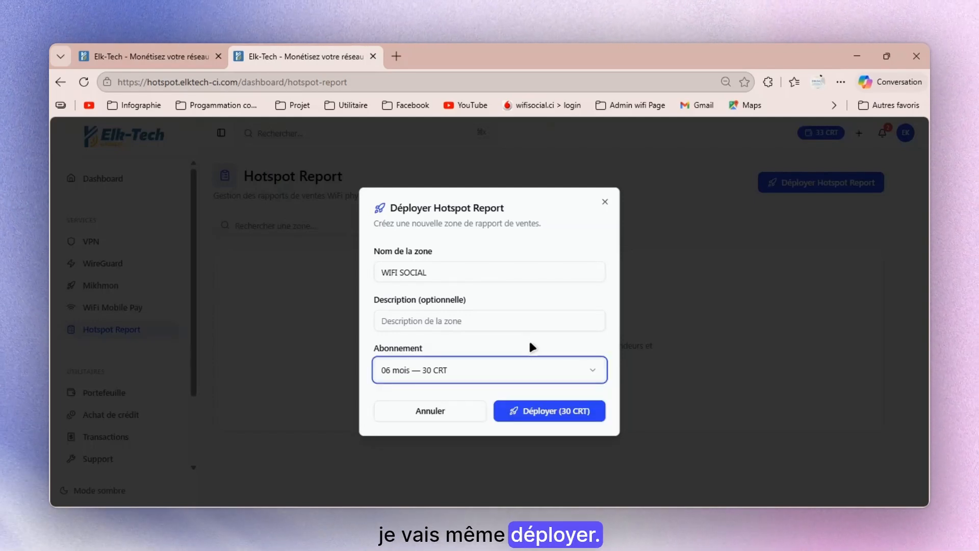
{"action": "left_click", "coordinate": [553, 420]}
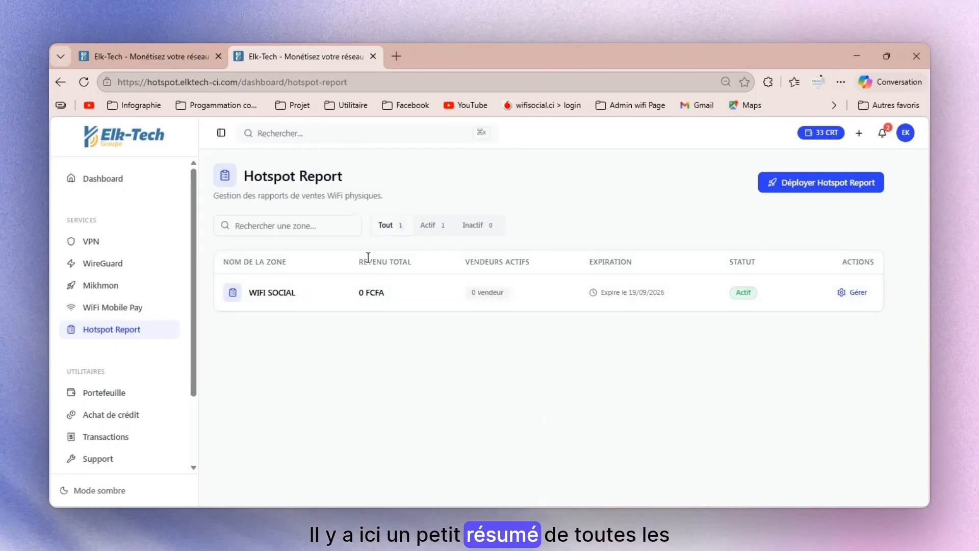
{"action": "left_click_drag", "start_coordinate": [357, 261], "coordinate": [546, 304]}
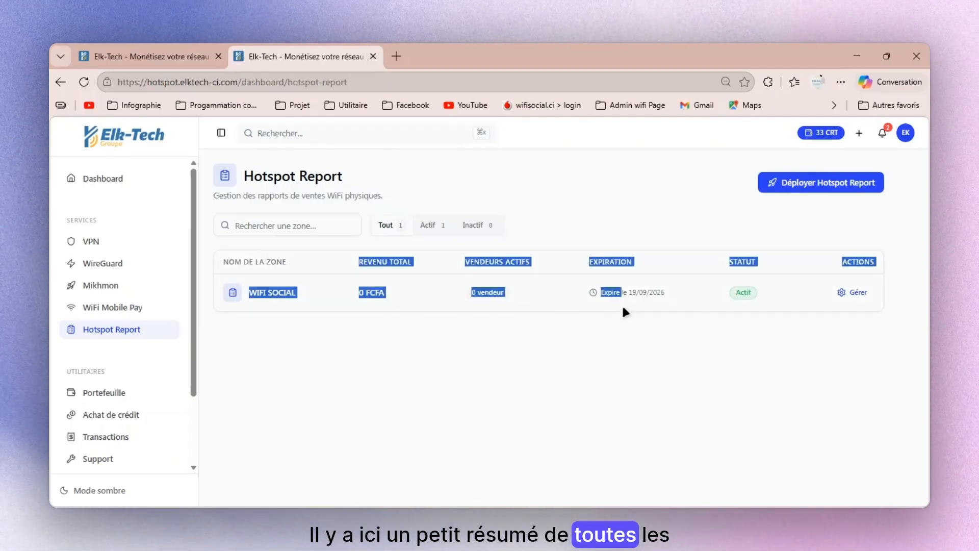
{"action": "left_click_drag", "start_coordinate": [625, 312], "coordinate": [643, 345]}
{"action": "left_click", "coordinate": [650, 363]}
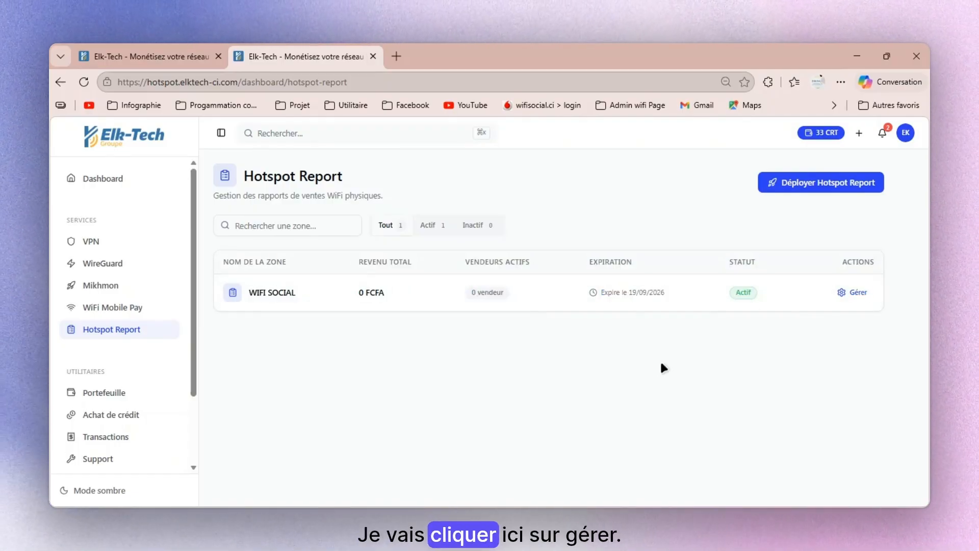
- Open the management page of the WIFI SOCIAL zone and add a vendor with their name, phone number and the default 10% commission
{"action": "left_click", "coordinate": [858, 295]}
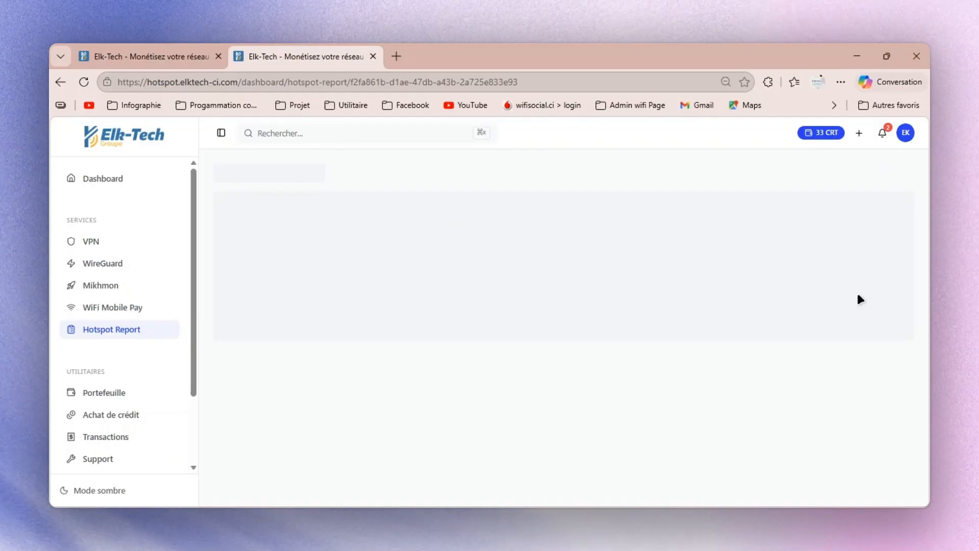
{"action": "scroll", "coordinate": [676, 340], "scroll_direction": "down", "scroll_amount": 3}
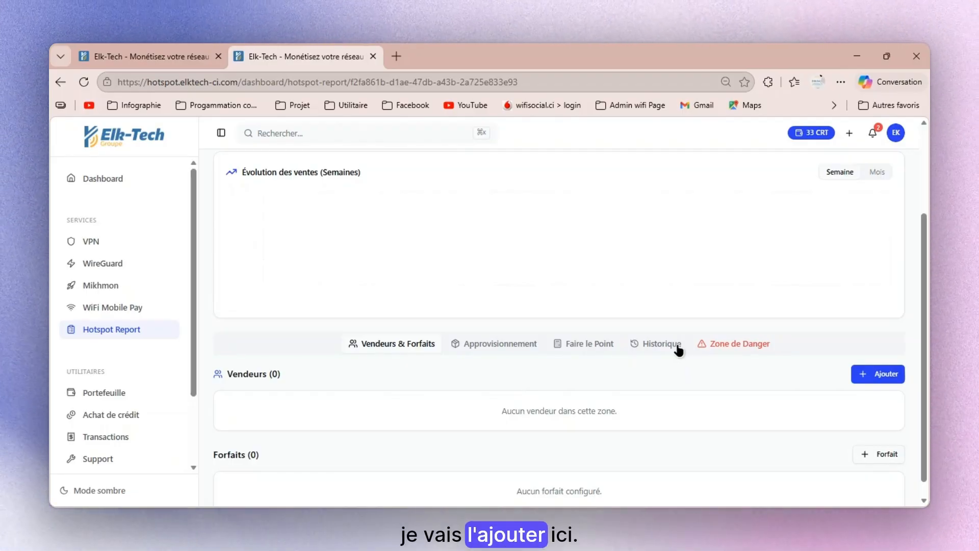
{"action": "left_click", "coordinate": [867, 379]}
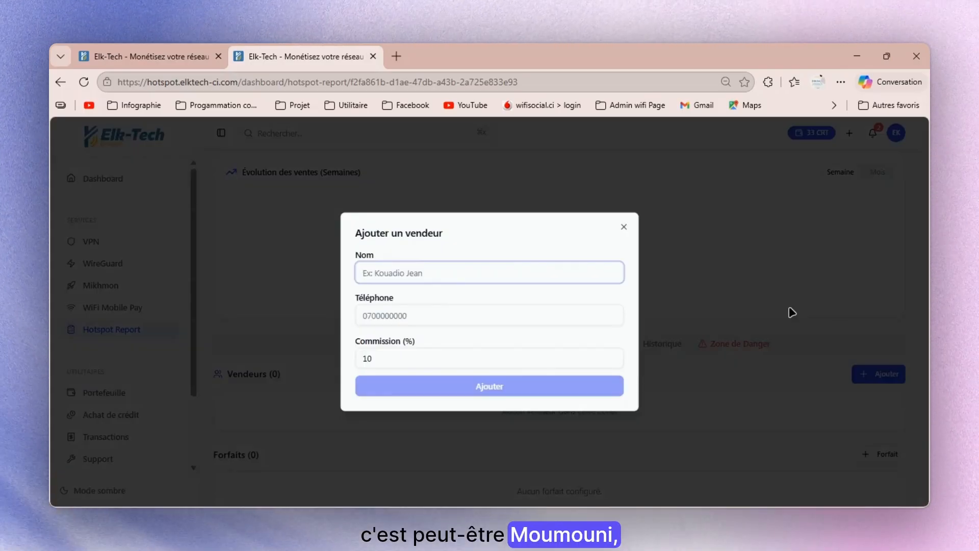
{"action": "type", "text": "MOUM"}
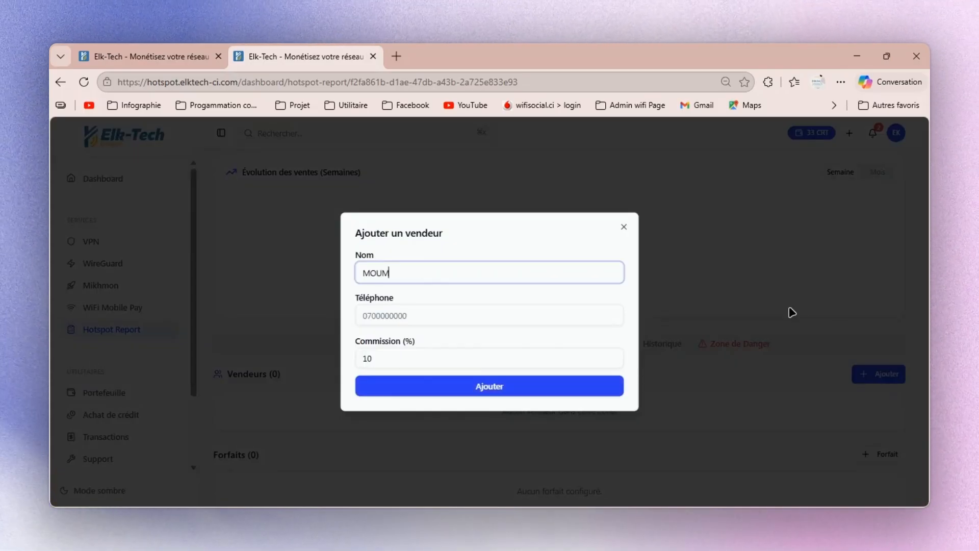
{"action": "type", "text": "OUNI"}
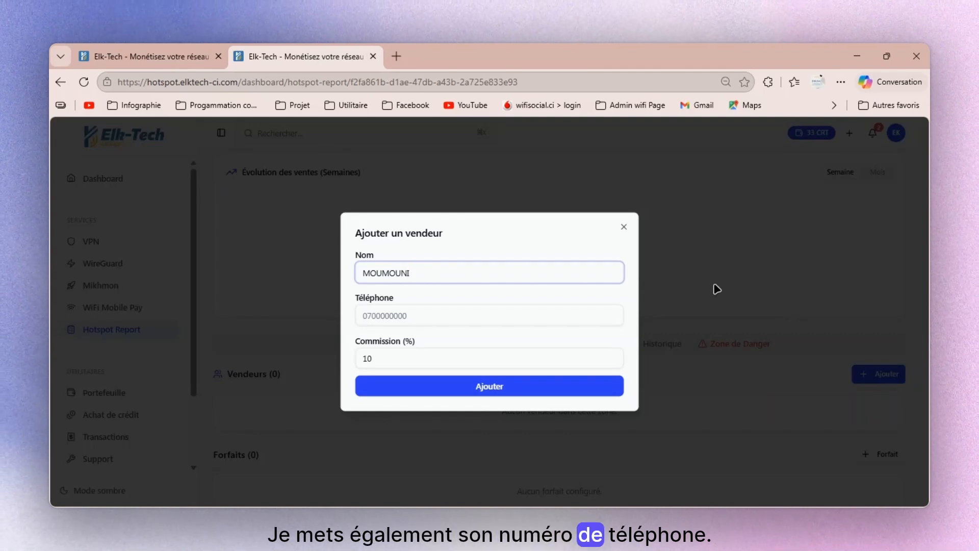
{"action": "left_click", "coordinate": [603, 315]}
{"action": "type", "text": "070000000"}
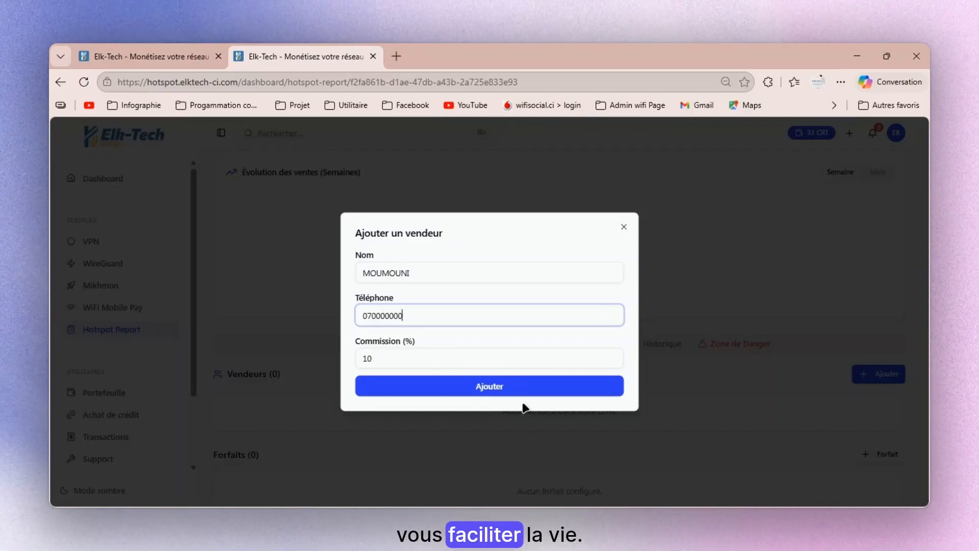
{"action": "left_click", "coordinate": [524, 392]}
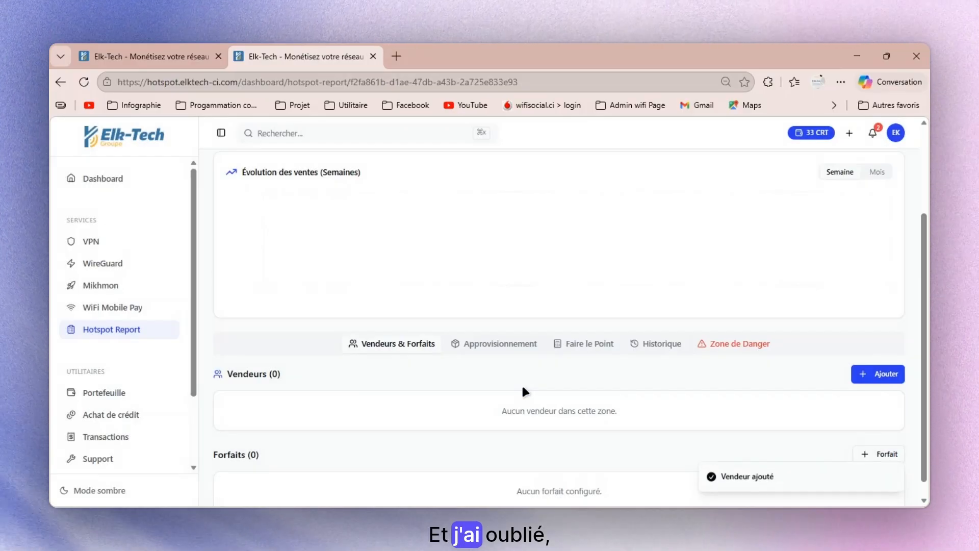
- Open the new vendor's record for editing, check the commission percentage and save it without changes
{"action": "left_click", "coordinate": [861, 431]}
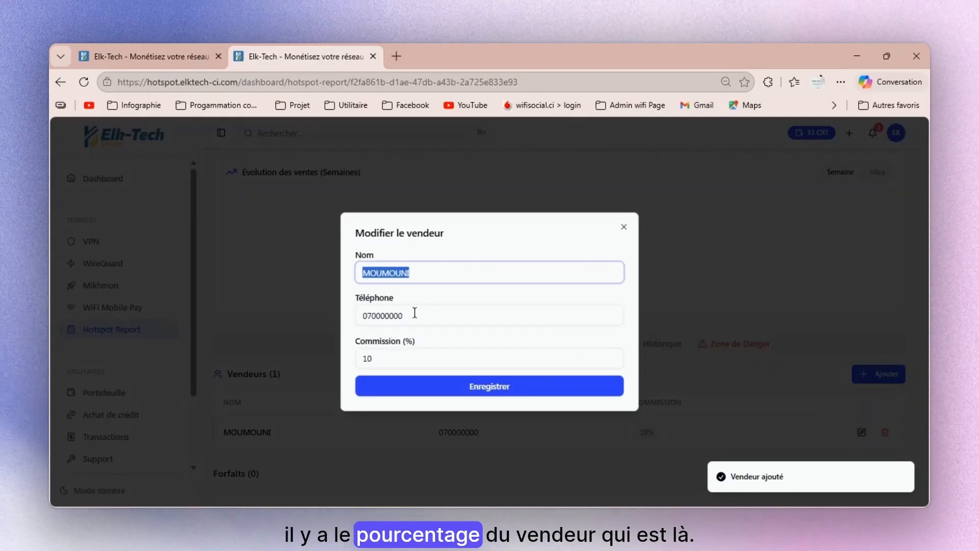
{"action": "left_click_drag", "start_coordinate": [389, 360], "coordinate": [359, 362]}
{"action": "left_click", "coordinate": [373, 358]}
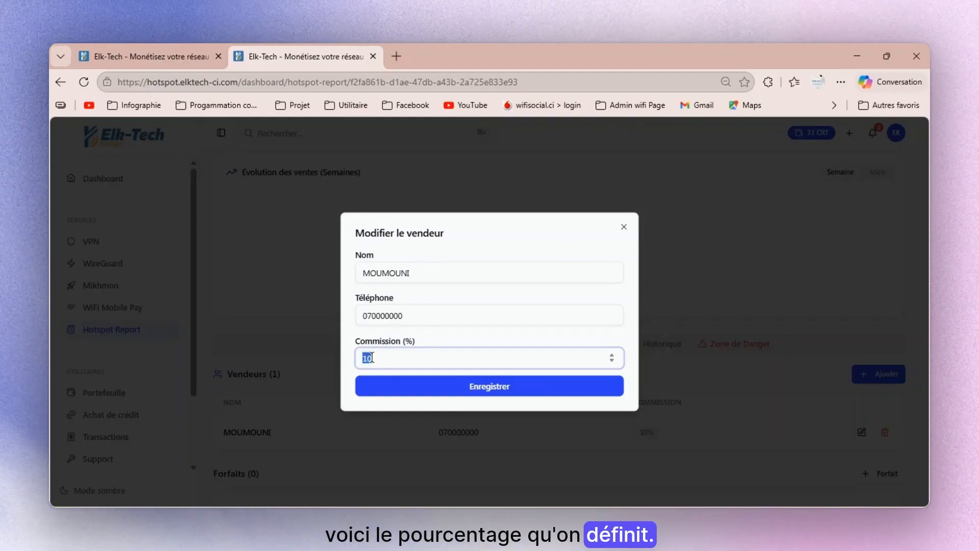
{"action": "left_click", "coordinate": [379, 360]}
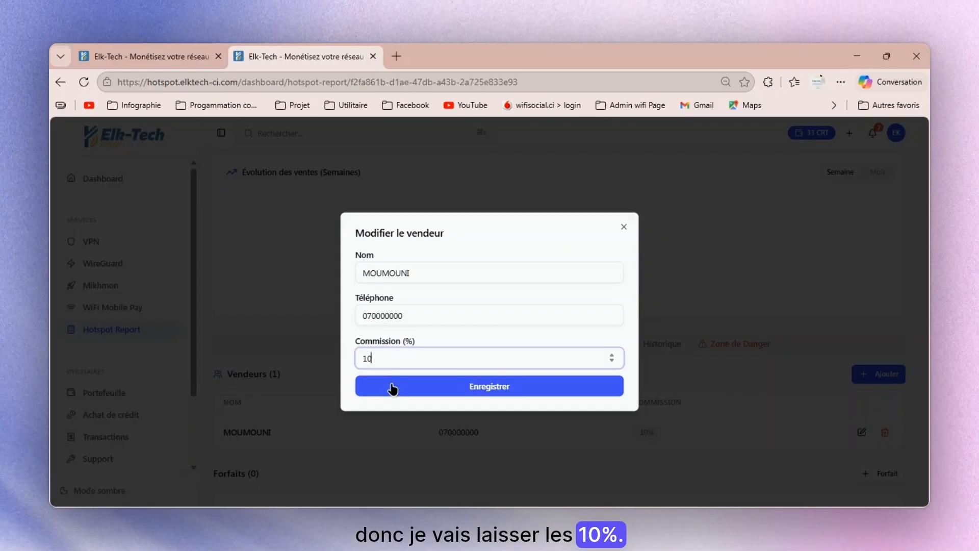
{"action": "left_click", "coordinate": [393, 386]}
- Add a second vendor to the zone with their name, phone number and the default 10% commission
{"action": "scroll", "coordinate": [401, 363], "scroll_direction": "down", "scroll_amount": 1}
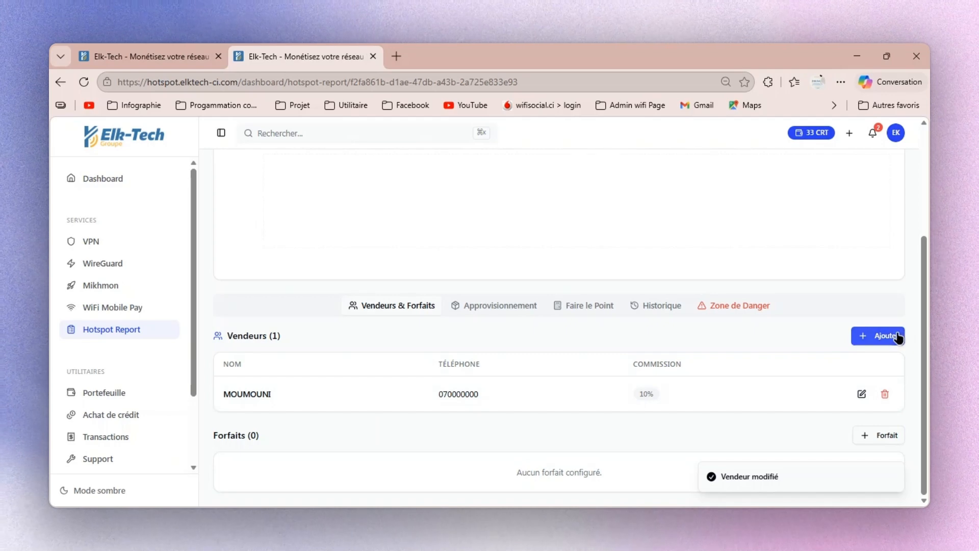
{"action": "left_click", "coordinate": [878, 336]}
{"action": "type", "text": "JEAN"}
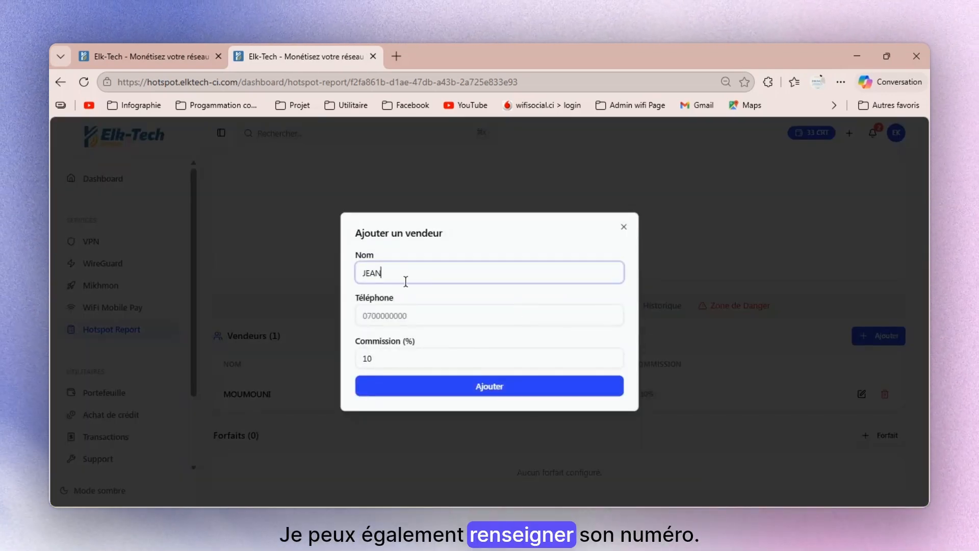
{"action": "left_click", "coordinate": [419, 306]}
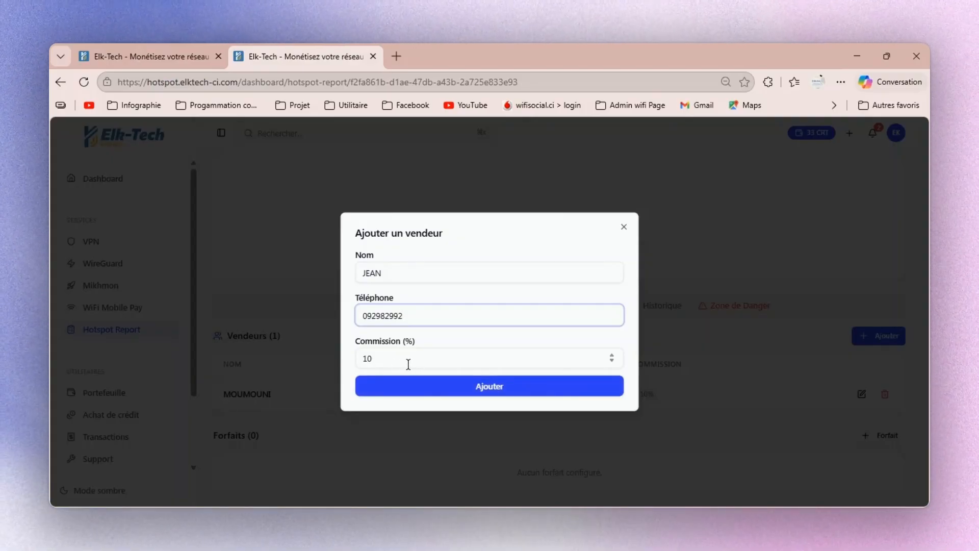
{"action": "left_click", "coordinate": [417, 397]}
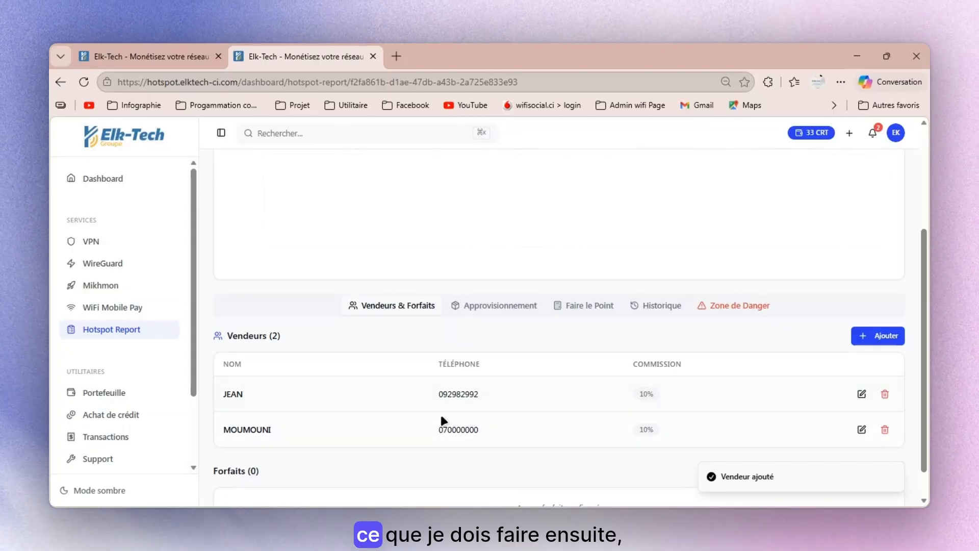
- Add a package named 1H priced at 100 FCFA to the zone
{"action": "scroll", "coordinate": [419, 413], "scroll_direction": "down", "scroll_amount": 1}
{"action": "scroll", "coordinate": [424, 400], "scroll_direction": "up", "scroll_amount": 1}
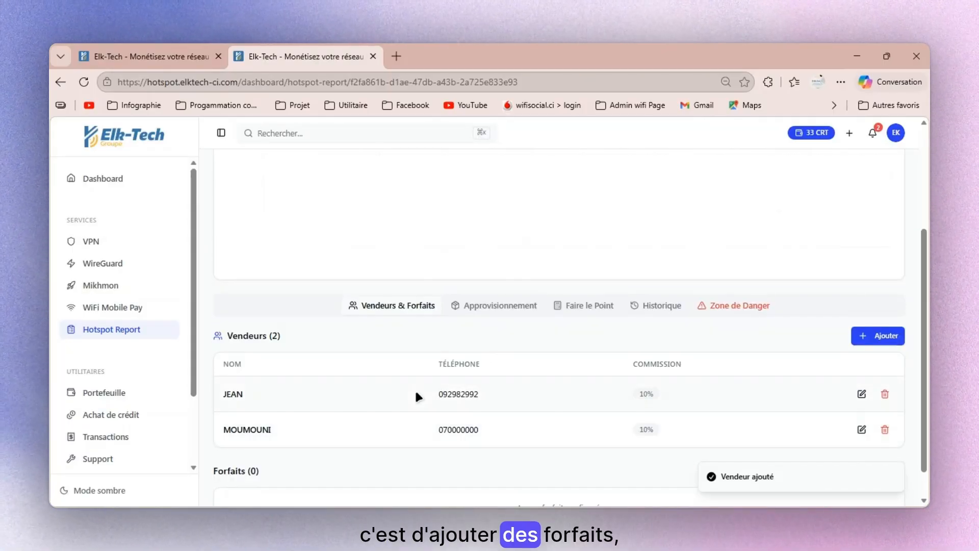
{"action": "scroll", "coordinate": [421, 402], "scroll_direction": "down", "scroll_amount": 1}
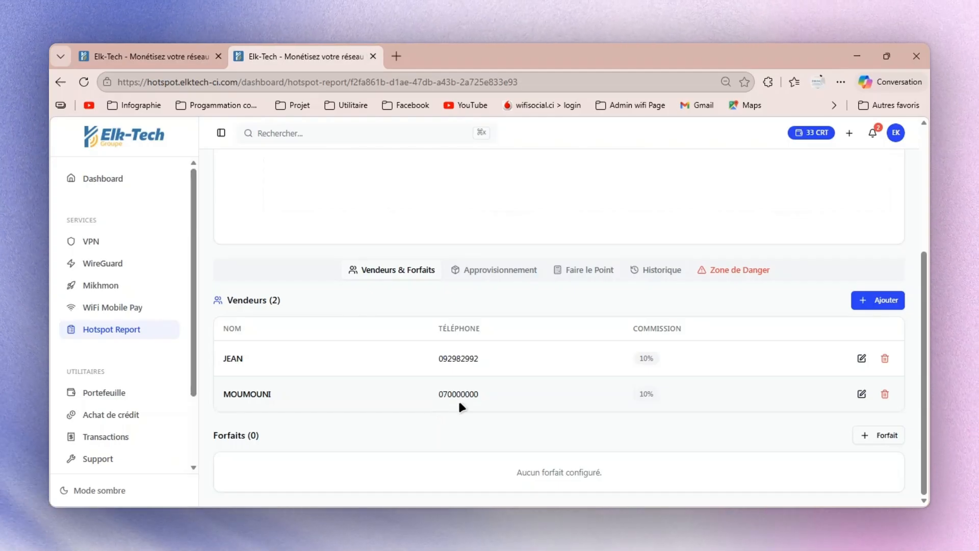
{"action": "left_click", "coordinate": [896, 436]}
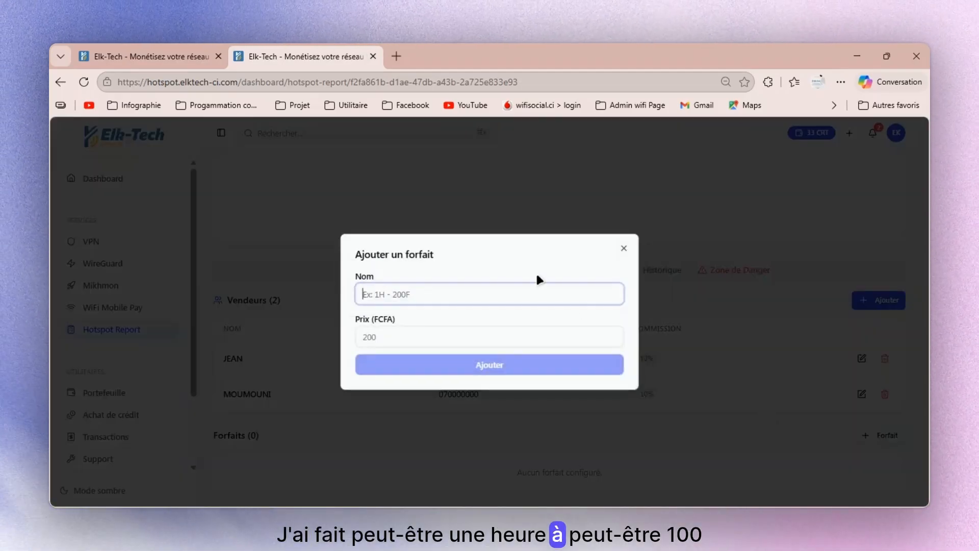
{"action": "type", "text": "1H"}
{"action": "left_click", "coordinate": [502, 337]}
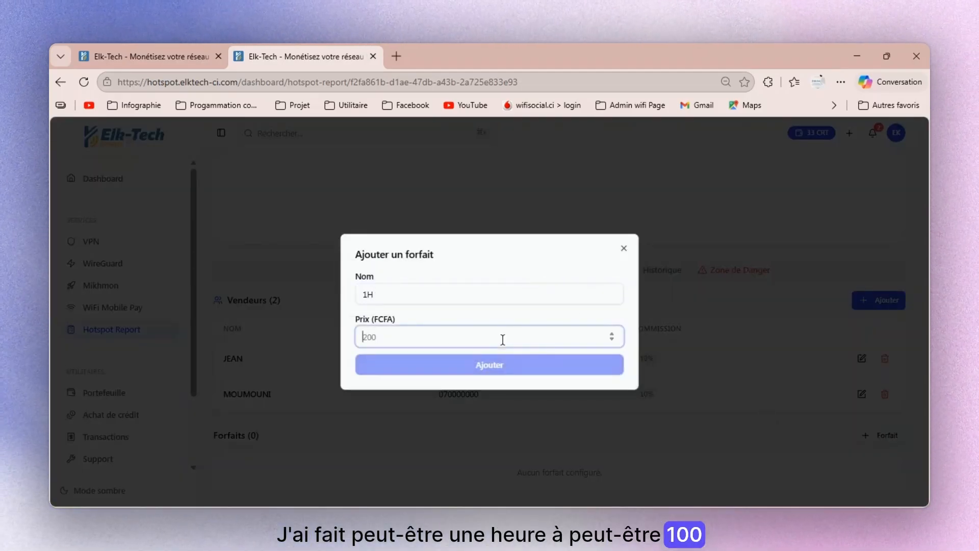
{"action": "type", "text": "100"}
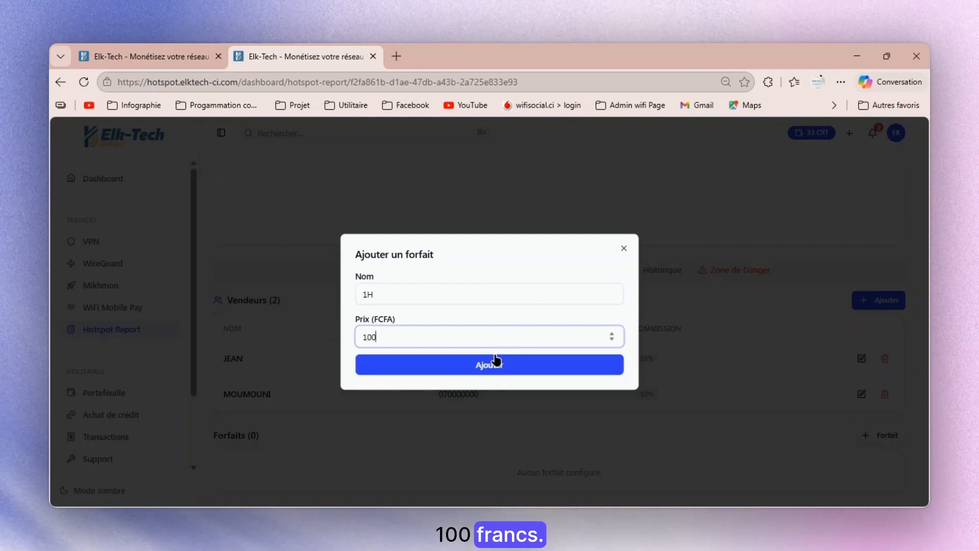
{"action": "left_click", "coordinate": [497, 364]}
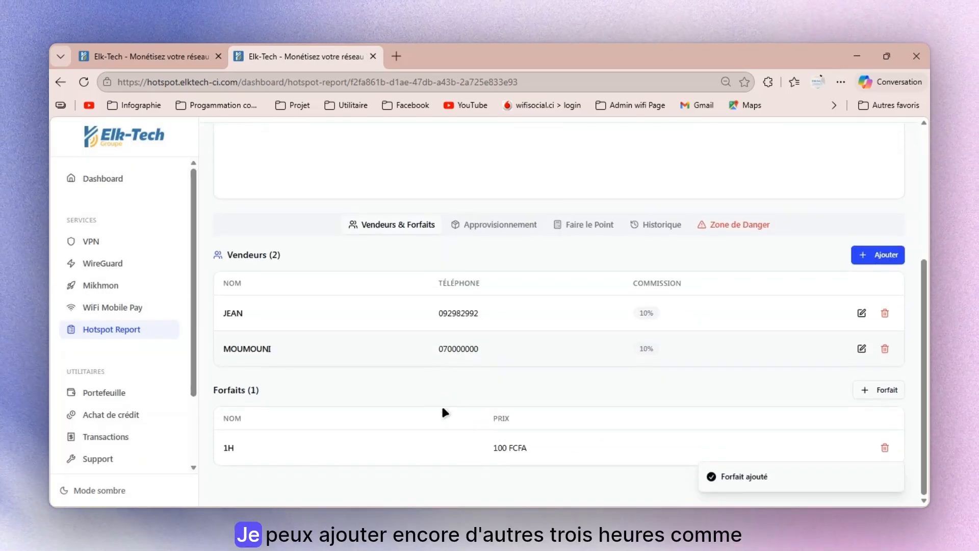
- Add another package named 3H priced at 200 FCFA
{"action": "left_click", "coordinate": [888, 417]}
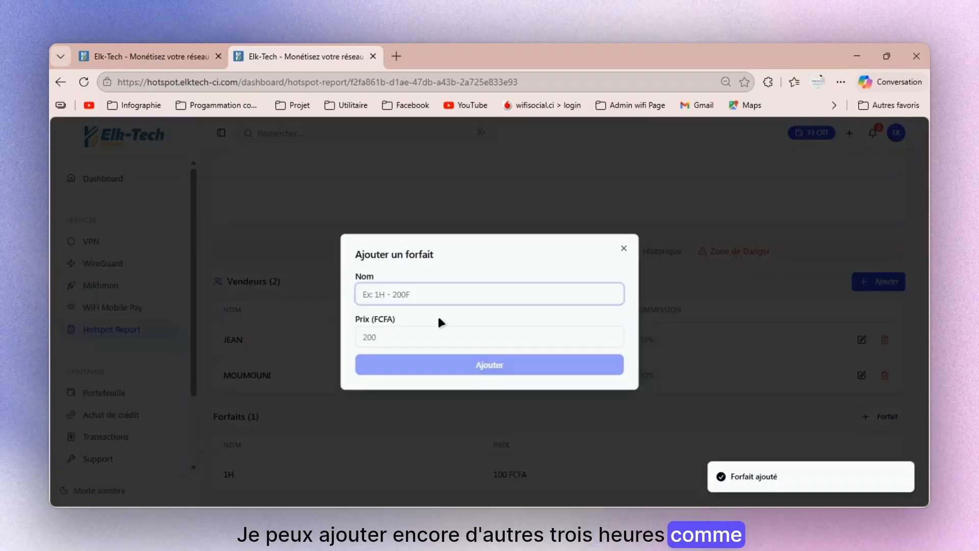
{"action": "type", "text": "3H"}
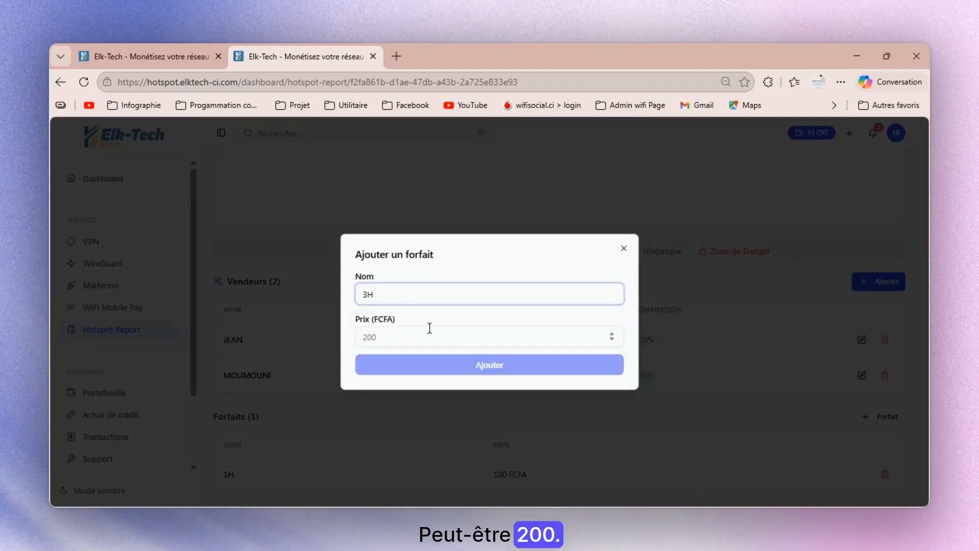
{"action": "left_click", "coordinate": [428, 330]}
{"action": "type", "text": "200"}
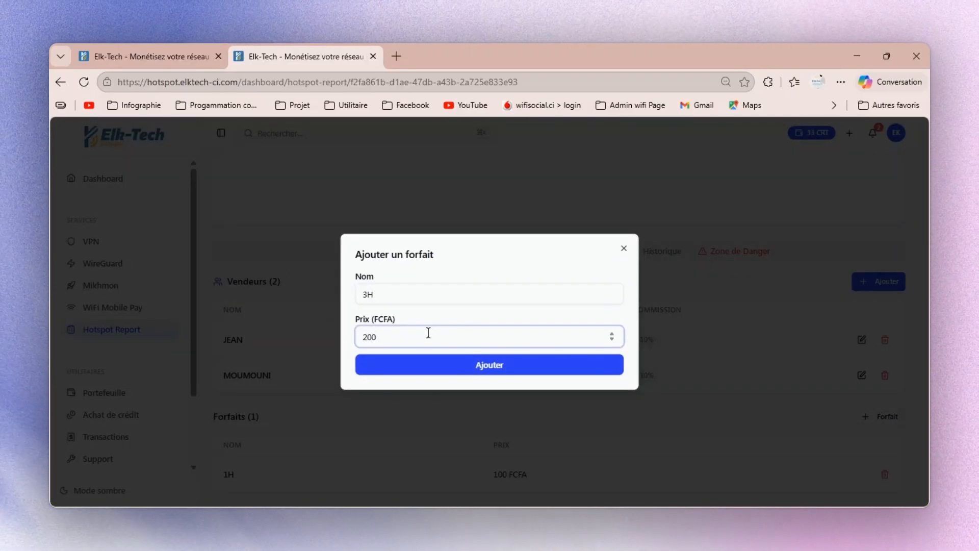
{"action": "left_click", "coordinate": [427, 366]}
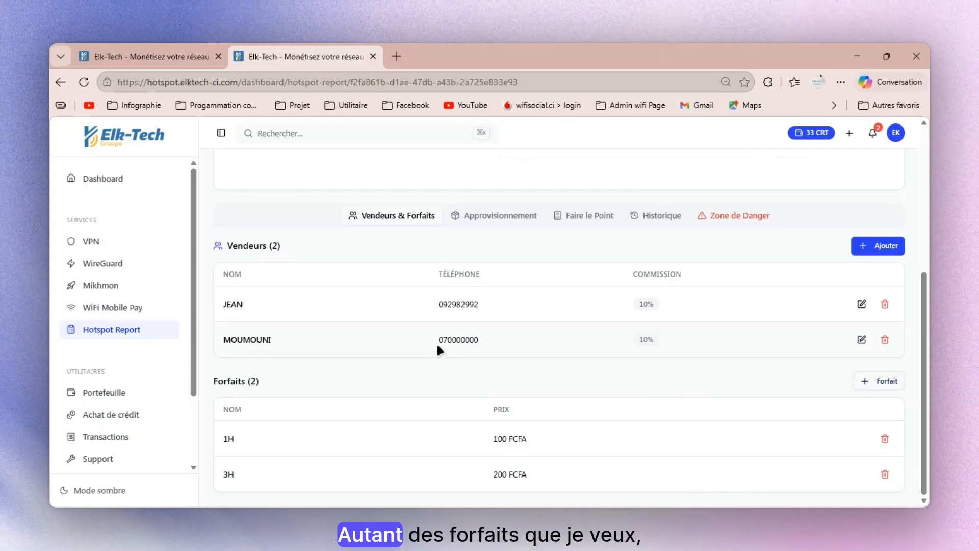
- Open the zone's ticket supply form and choose the second vendor as the one receiving tickets
{"action": "left_click", "coordinate": [485, 216]}
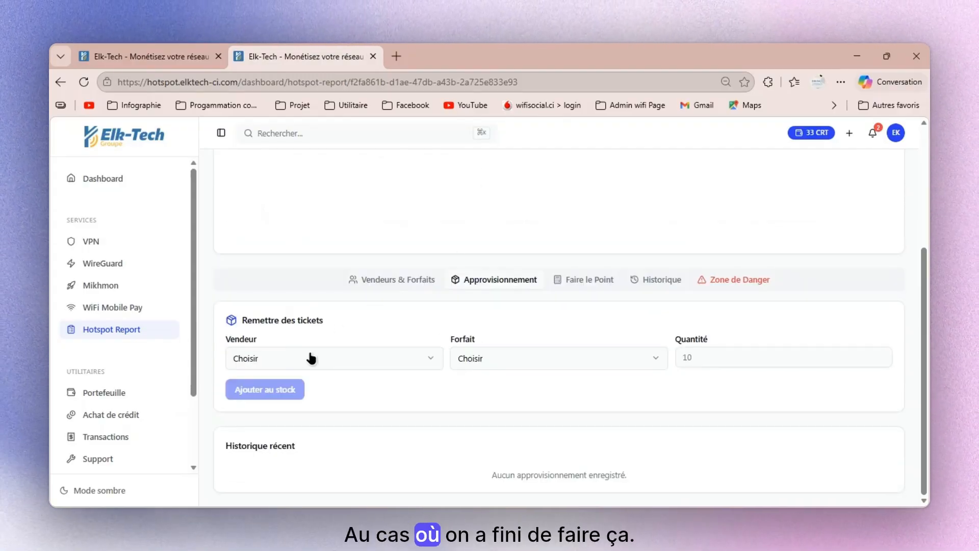
{"action": "left_click", "coordinate": [419, 281]}
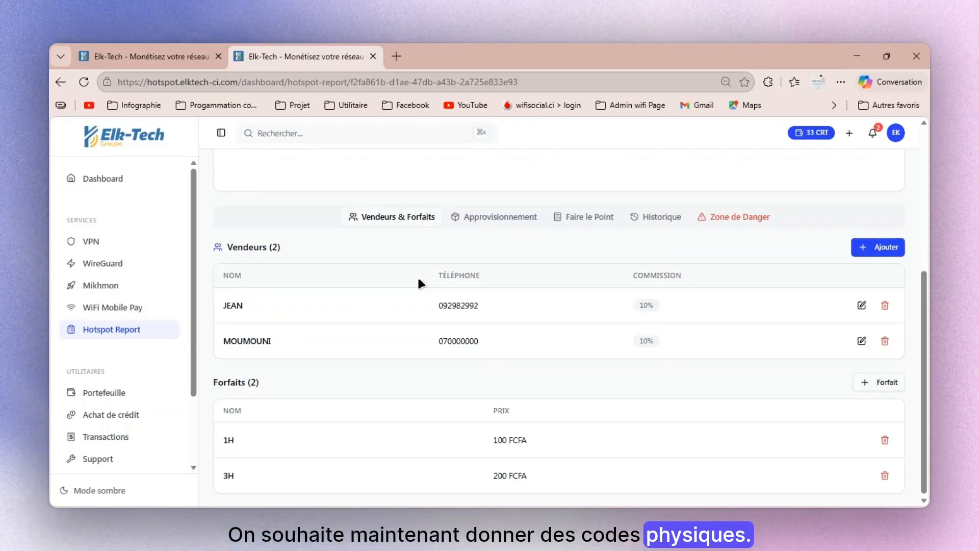
{"action": "left_click", "coordinate": [489, 221]}
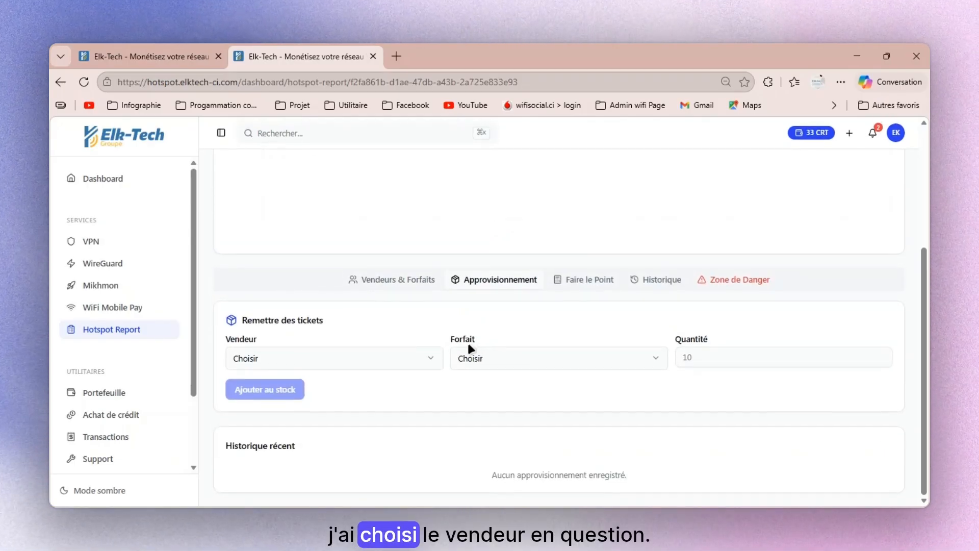
{"action": "left_click", "coordinate": [399, 358]}
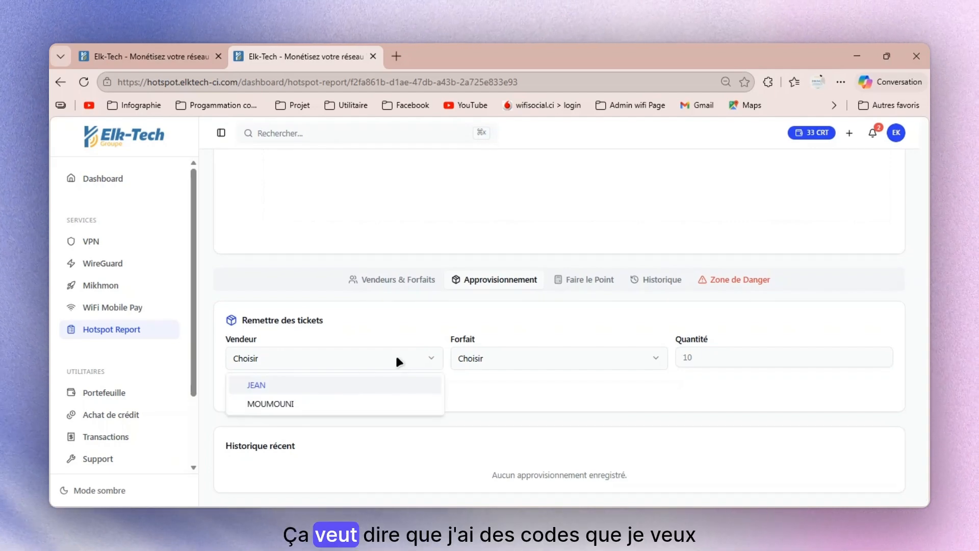
{"action": "left_click", "coordinate": [370, 392]}
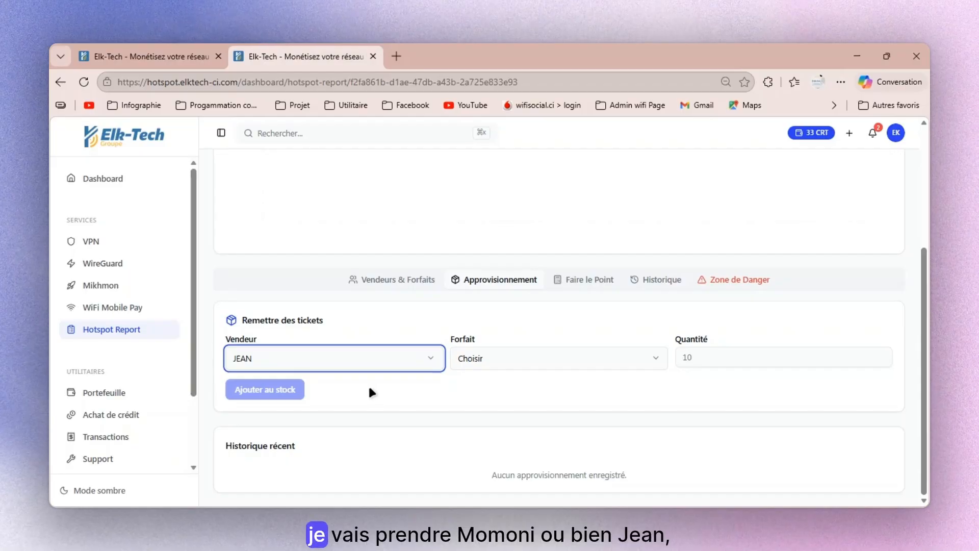
{"action": "left_click", "coordinate": [383, 361]}
{"action": "left_click", "coordinate": [363, 403]}
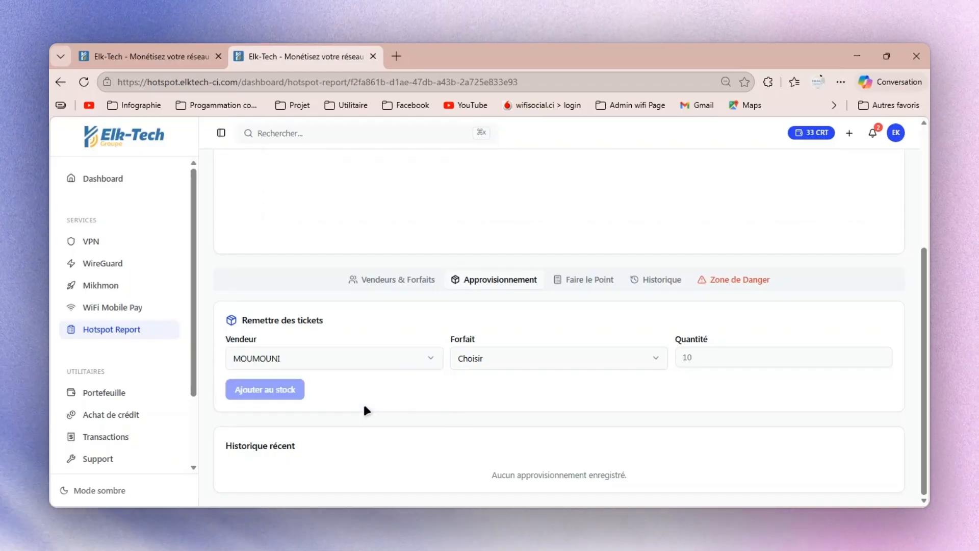
- Add 100 tickets of the 1H - 100 FCFA package to the chosen vendor's stock
{"action": "left_click_drag", "start_coordinate": [498, 374], "coordinate": [504, 362]}
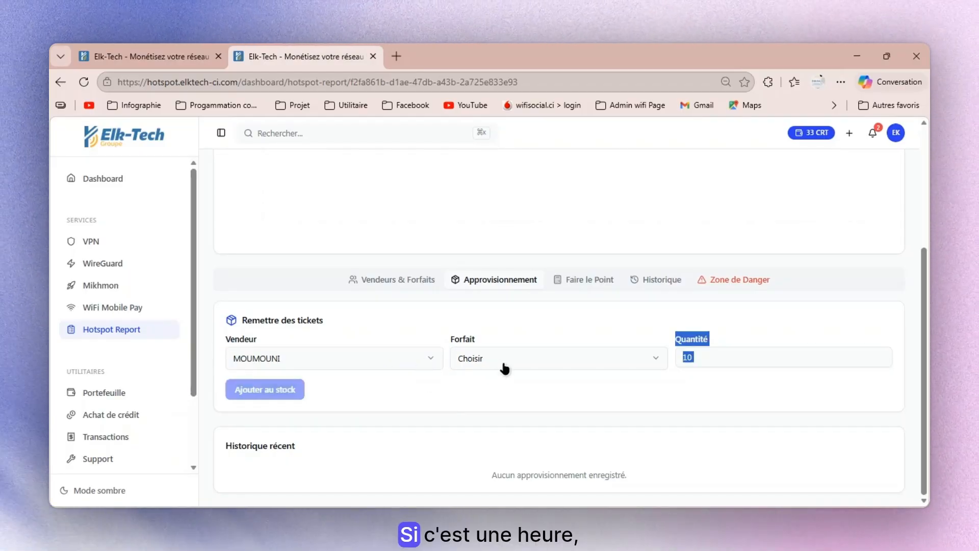
{"action": "left_click", "coordinate": [503, 362]}
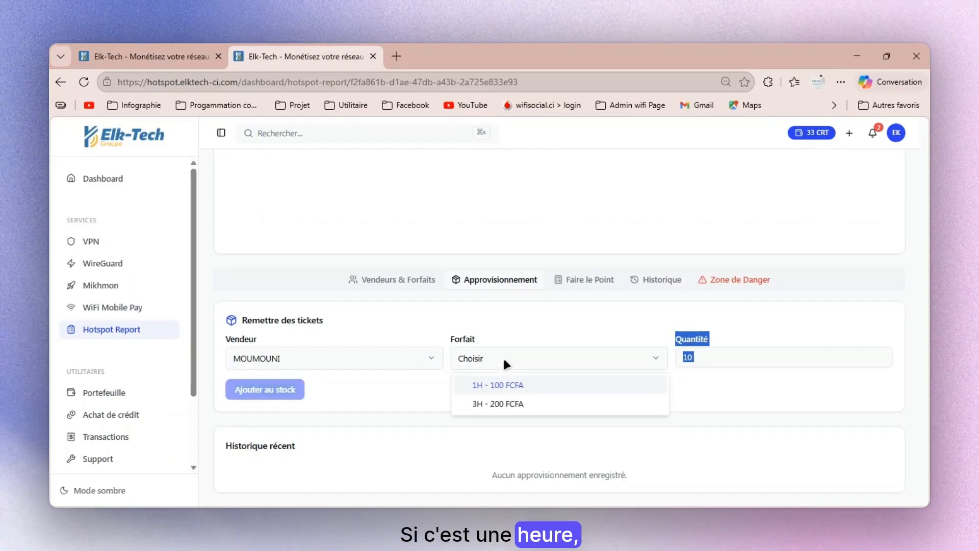
{"action": "left_click", "coordinate": [500, 389]}
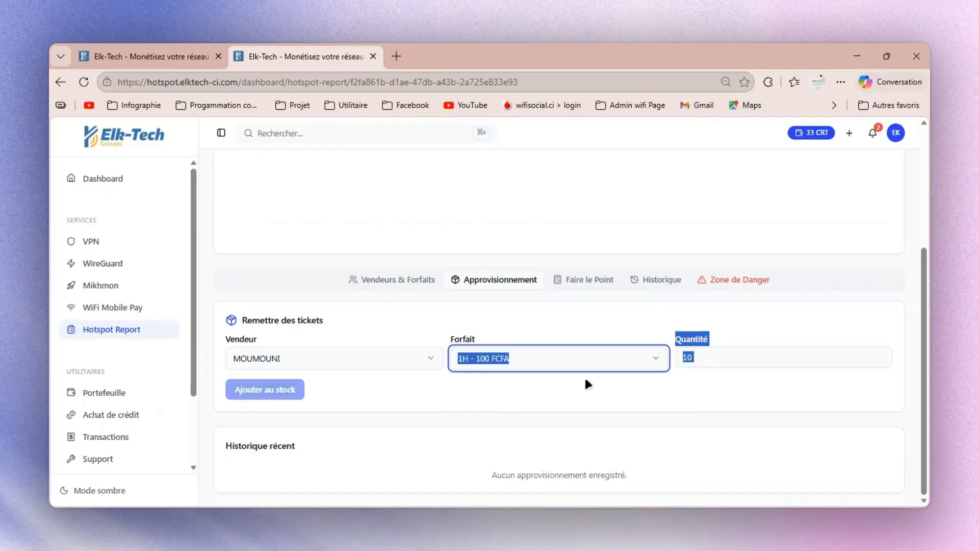
{"action": "left_click", "coordinate": [734, 355]}
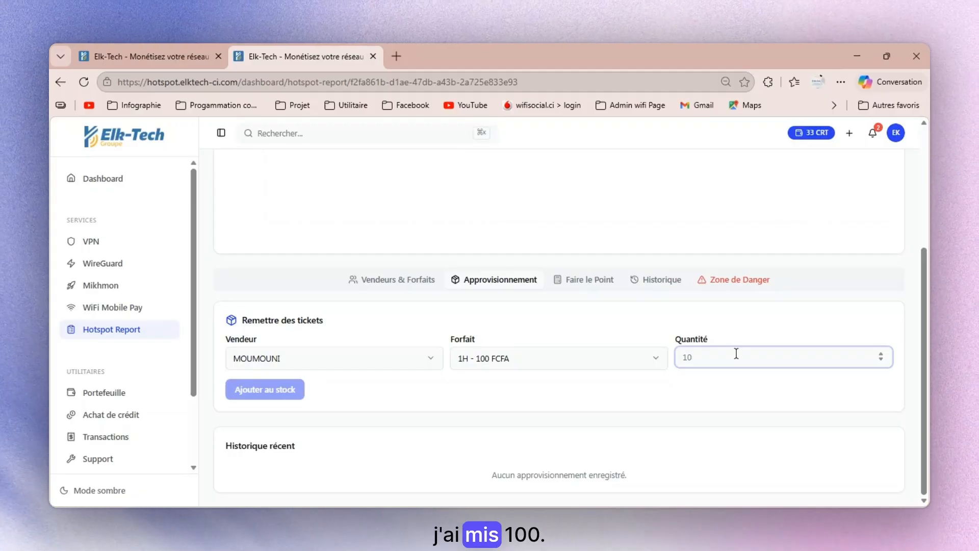
{"action": "type", "text": "100"}
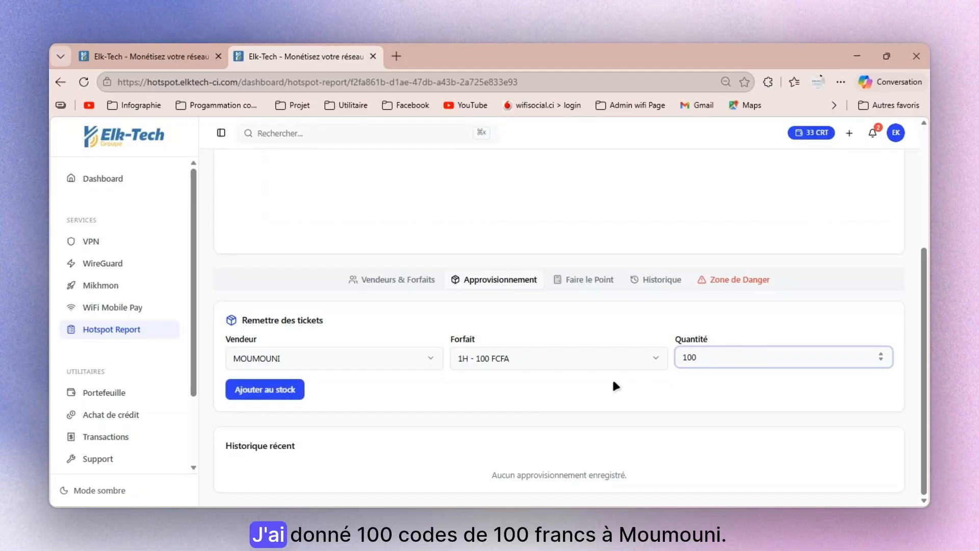
{"action": "left_click", "coordinate": [248, 391]}
- Supply the same second vendor with 50 tickets of the 3H - 200 FCFA package
{"action": "scroll", "coordinate": [471, 379], "scroll_direction": "down", "scroll_amount": 1}
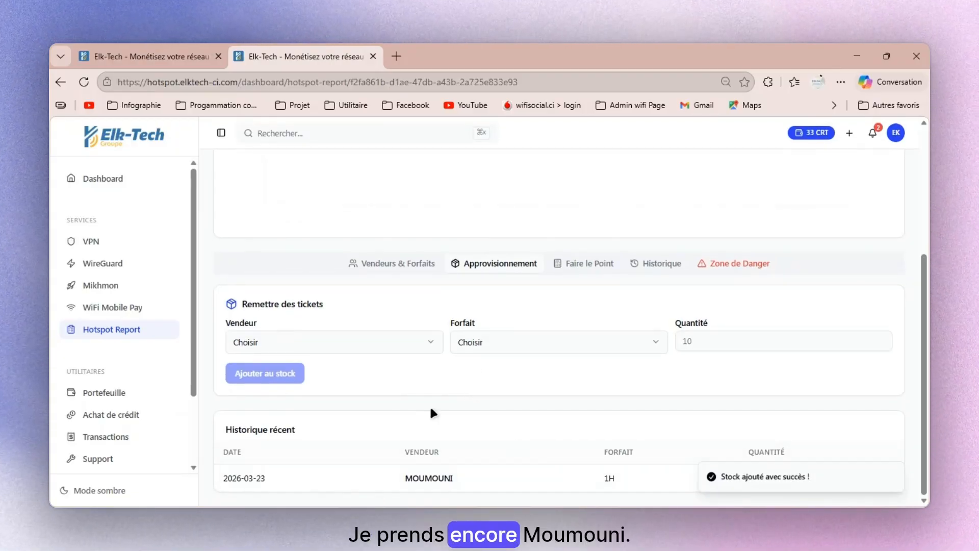
{"action": "left_click", "coordinate": [356, 341]}
{"action": "left_click", "coordinate": [302, 386]}
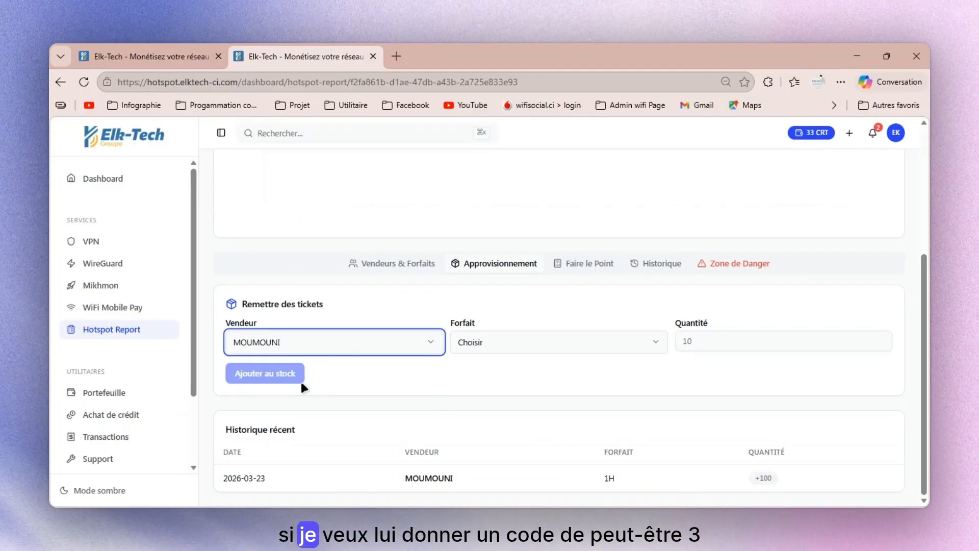
{"action": "left_click", "coordinate": [480, 339]}
{"action": "left_click", "coordinate": [497, 386]}
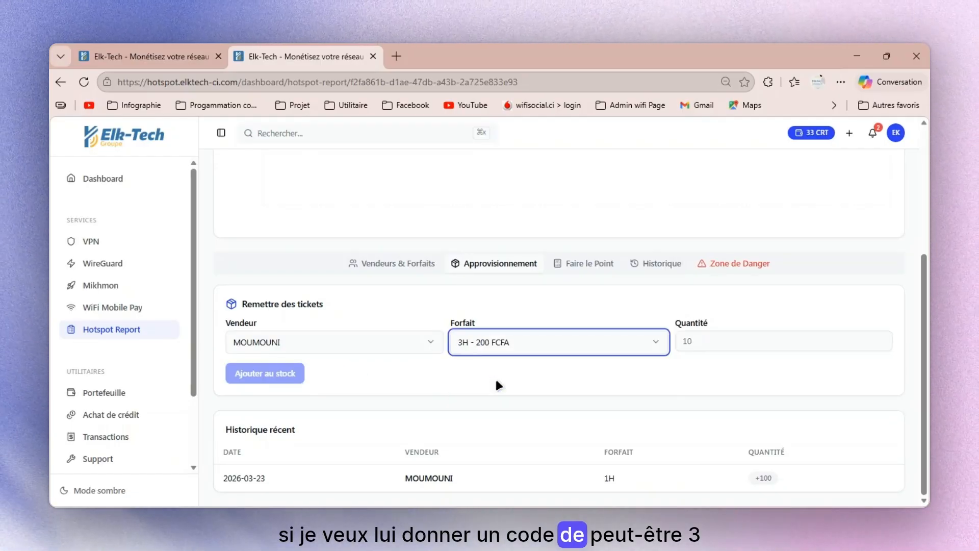
{"action": "left_click", "coordinate": [734, 340]}
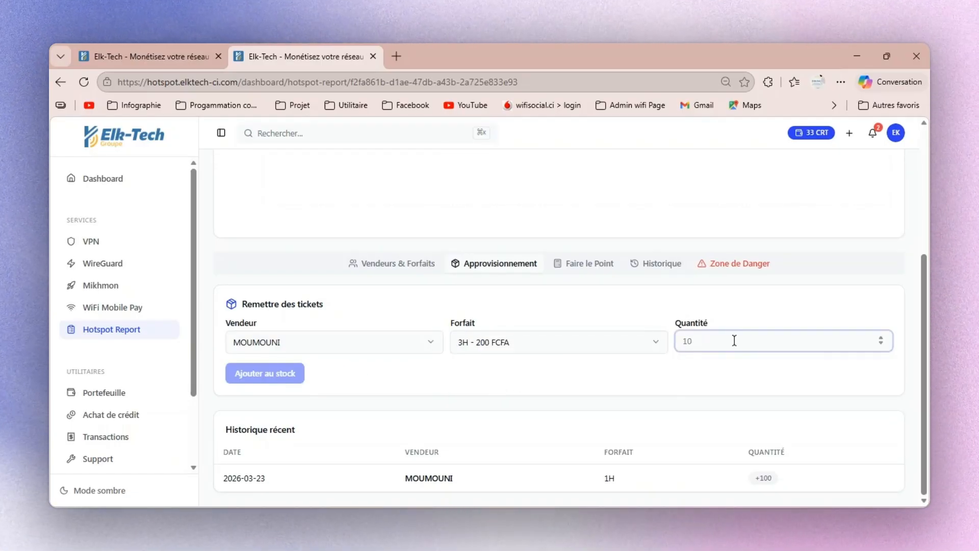
{"action": "type", "text": "52"}
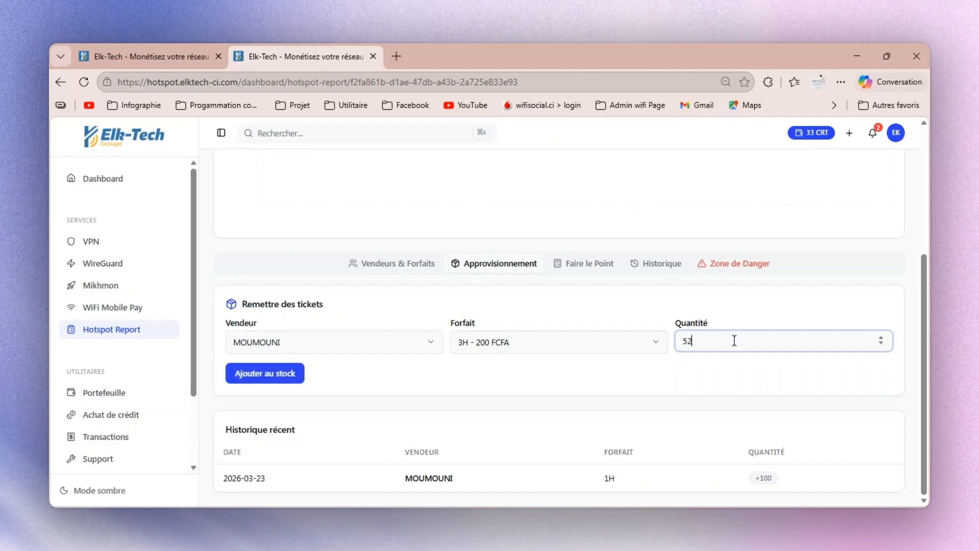
{"action": "key", "text": "BackSpace"}
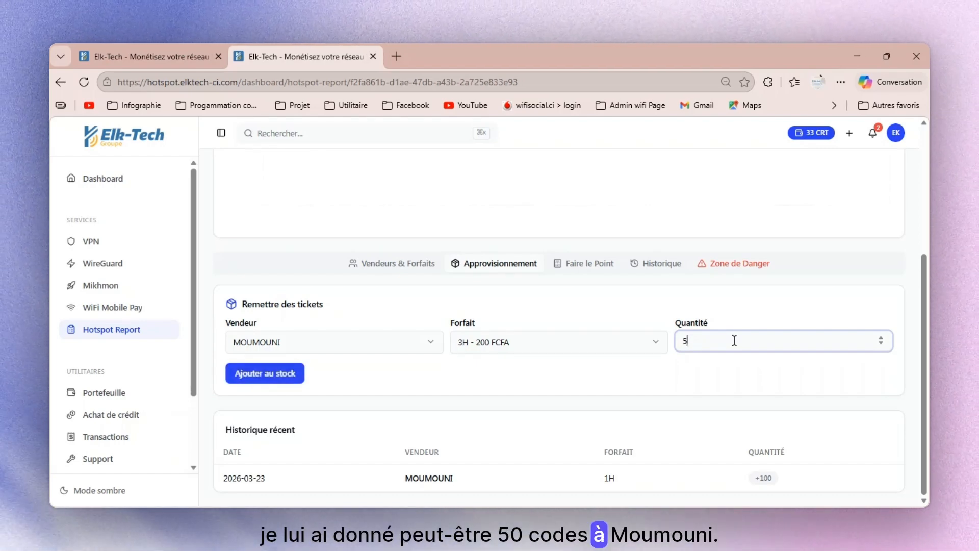
{"action": "type", "text": "0"}
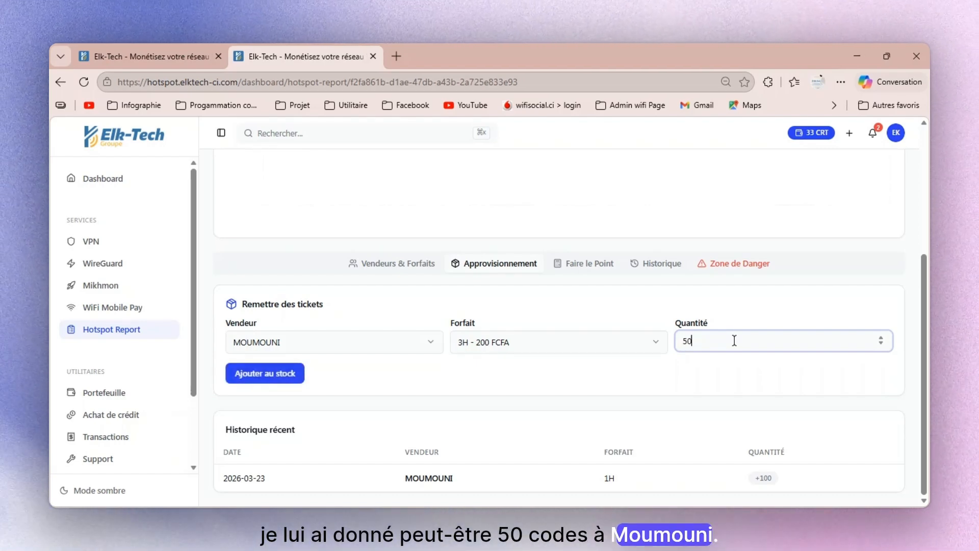
{"action": "left_click", "coordinate": [282, 377]}
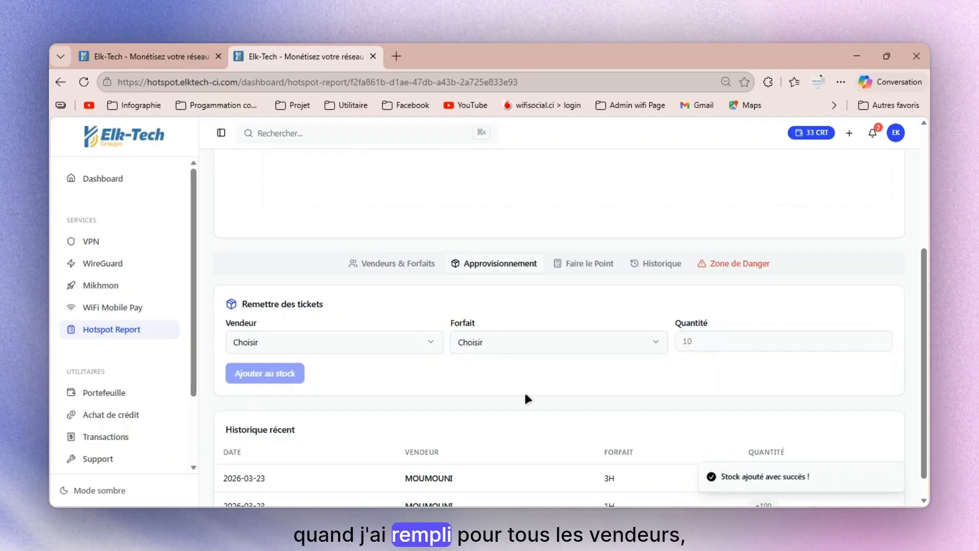
- Start the second vendor's sales settlement and record 20 remaining and 5 damaged tickets for the 1H package
{"action": "scroll", "coordinate": [531, 393], "scroll_direction": "down", "scroll_amount": 1}
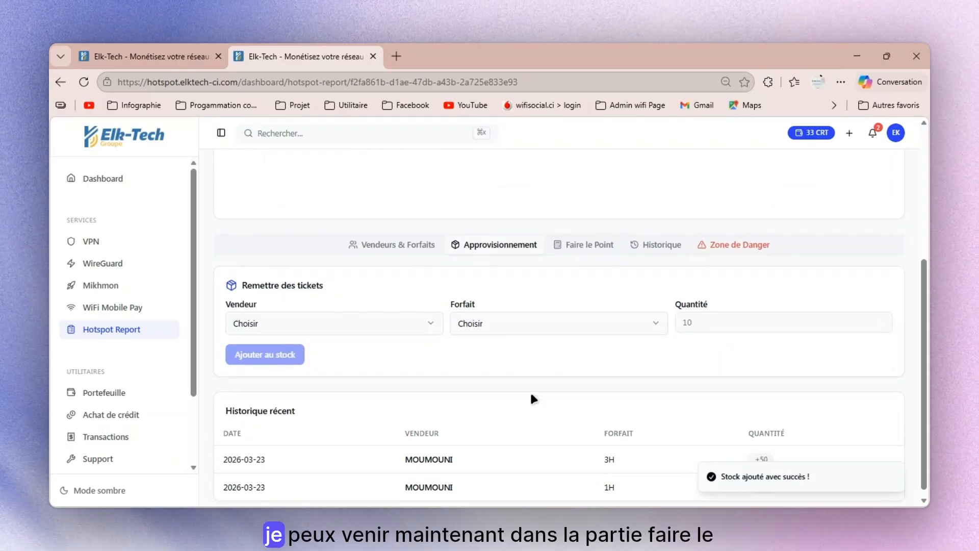
{"action": "left_click", "coordinate": [591, 246]}
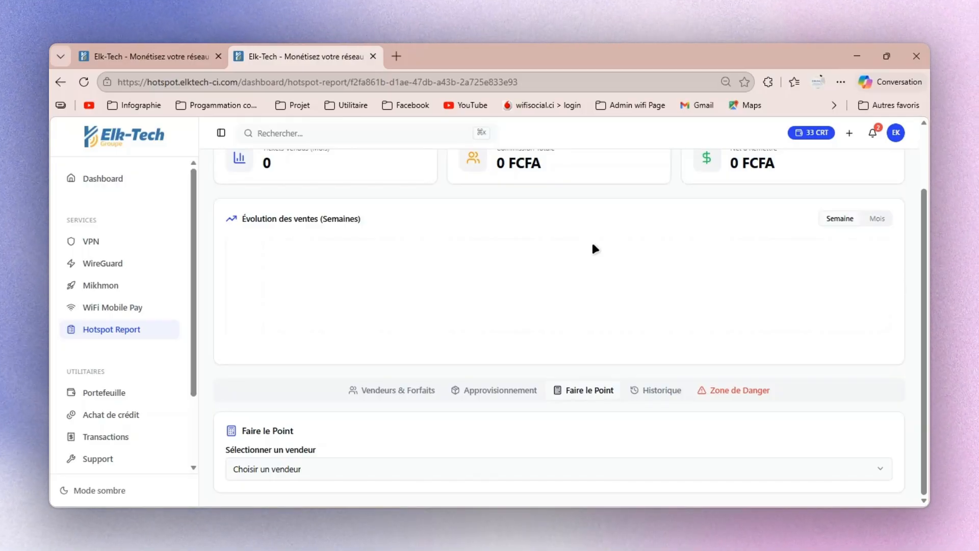
{"action": "left_click", "coordinate": [482, 469]}
{"action": "left_click", "coordinate": [473, 447]}
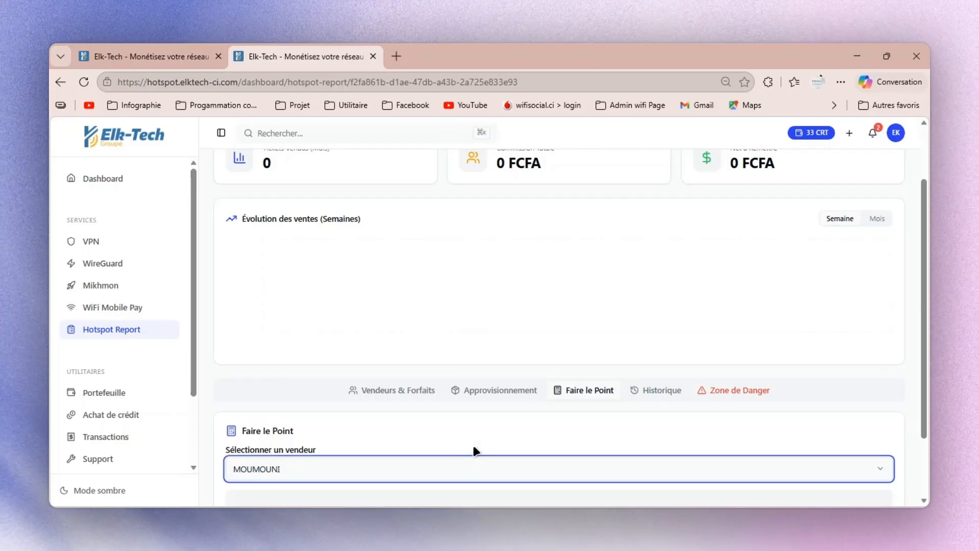
{"action": "scroll", "coordinate": [473, 448], "scroll_direction": "down", "scroll_amount": 3}
{"action": "scroll", "coordinate": [475, 451], "scroll_direction": "down", "scroll_amount": 1}
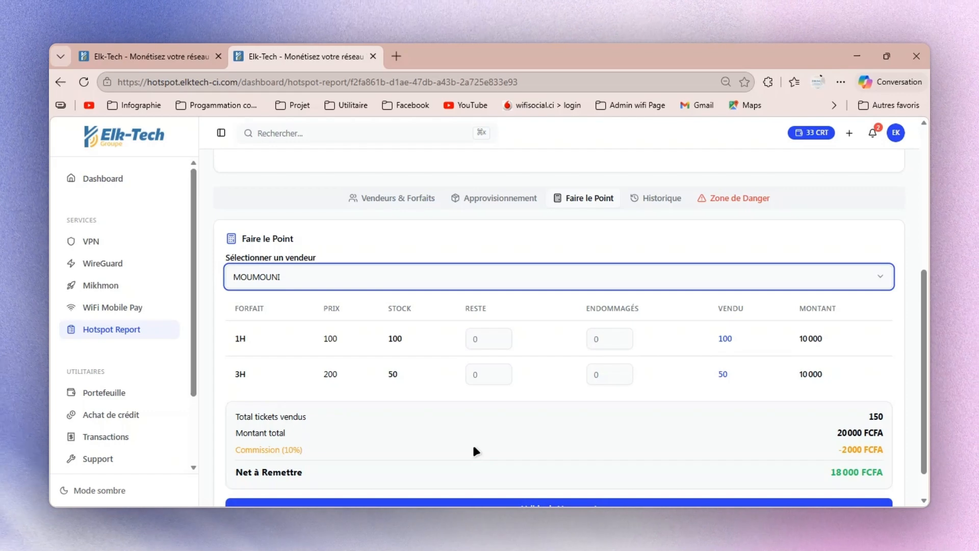
{"action": "left_click", "coordinate": [493, 338]}
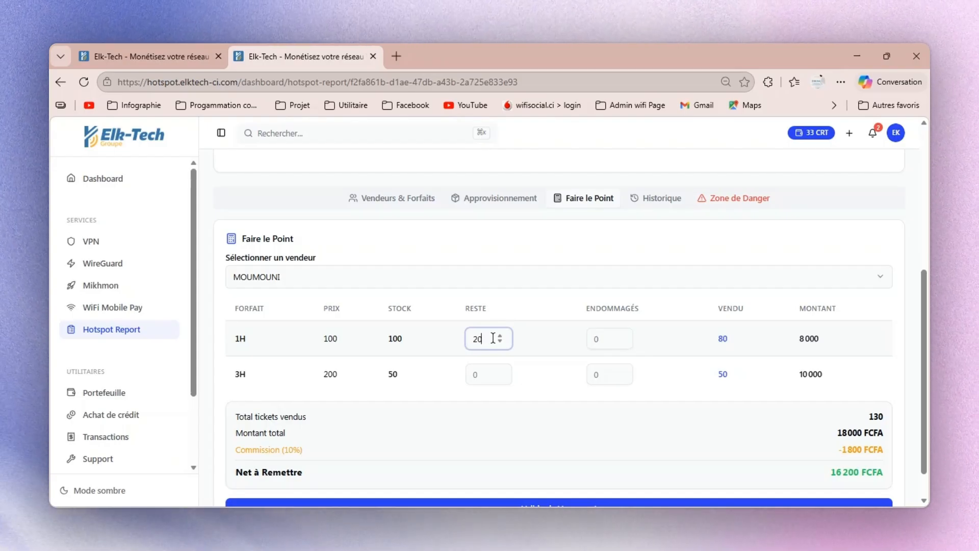
{"action": "left_click", "coordinate": [599, 341]}
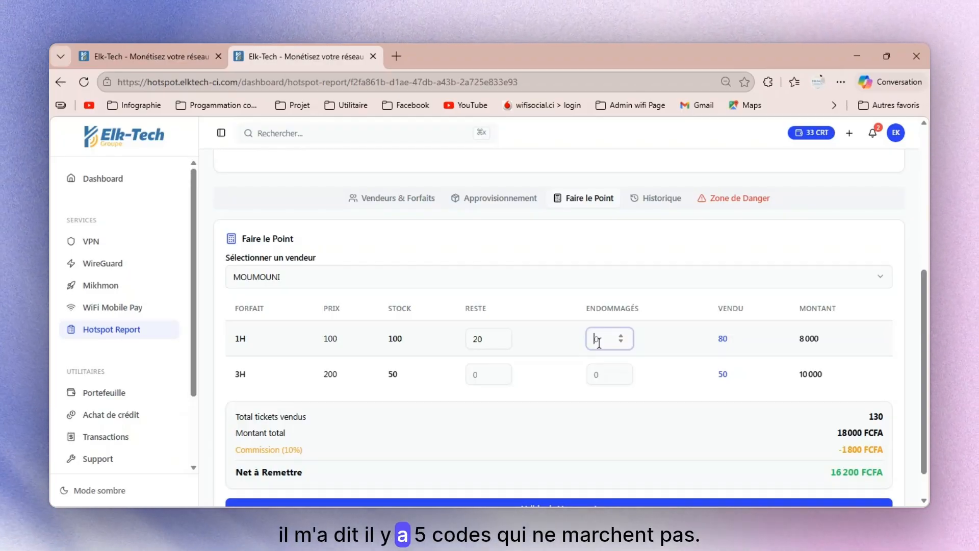
{"action": "type", "text": "5"}
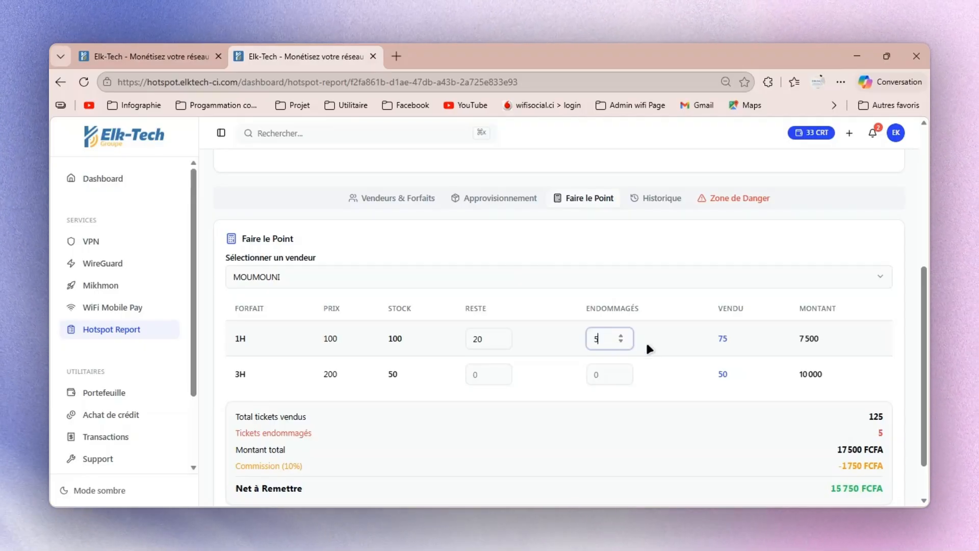
- Record 30 remaining and 10 damaged tickets for the 3H package in the settlement
{"action": "scroll", "coordinate": [645, 341], "scroll_direction": "down", "scroll_amount": 1}
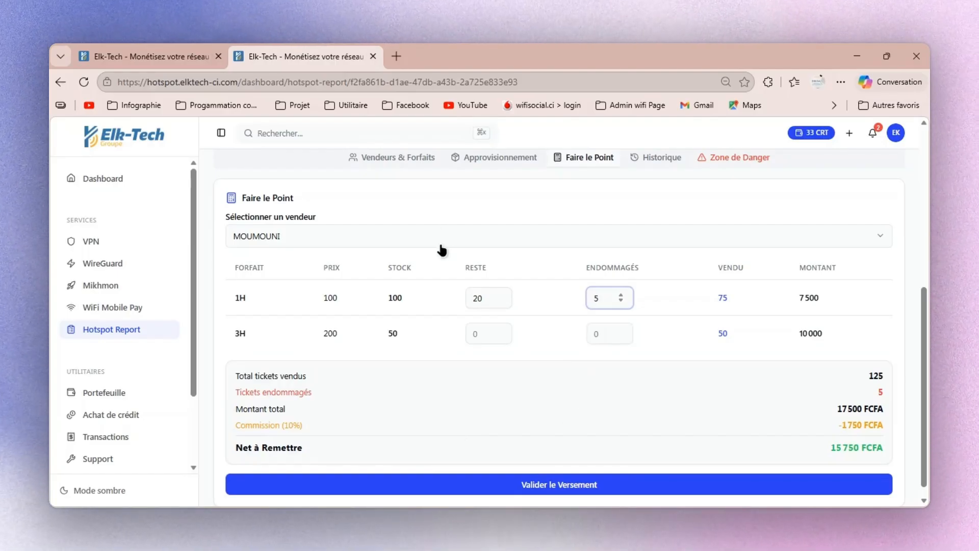
{"action": "left_click", "coordinate": [478, 334]}
{"action": "type", "text": "30"}
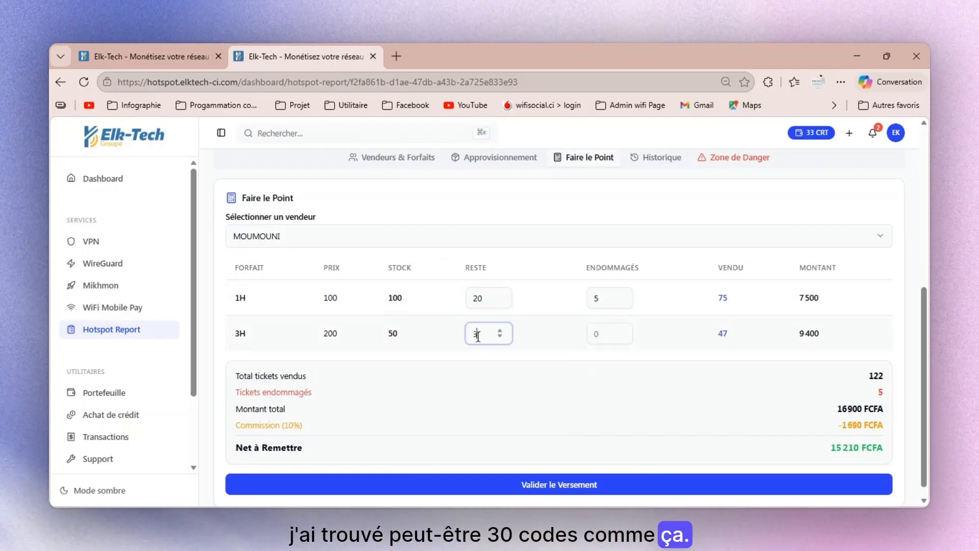
{"action": "left_click", "coordinate": [600, 335]}
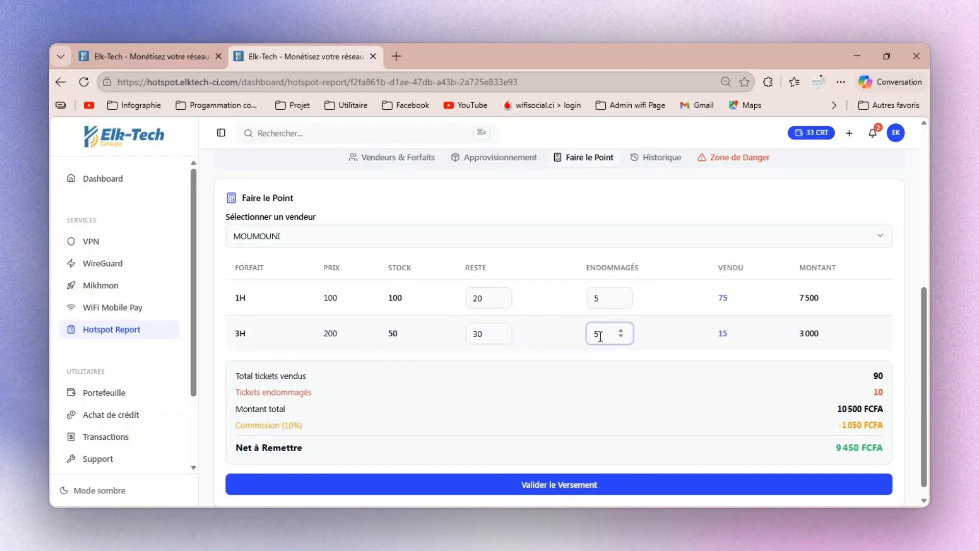
{"action": "type", "text": "5"}
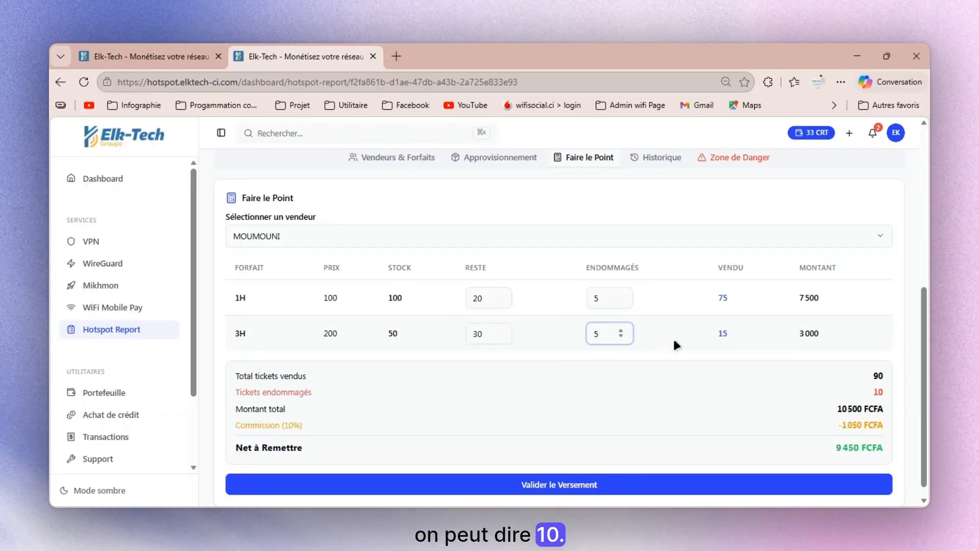
{"action": "key", "text": "BackSpace"}
{"action": "type", "text": "10"}
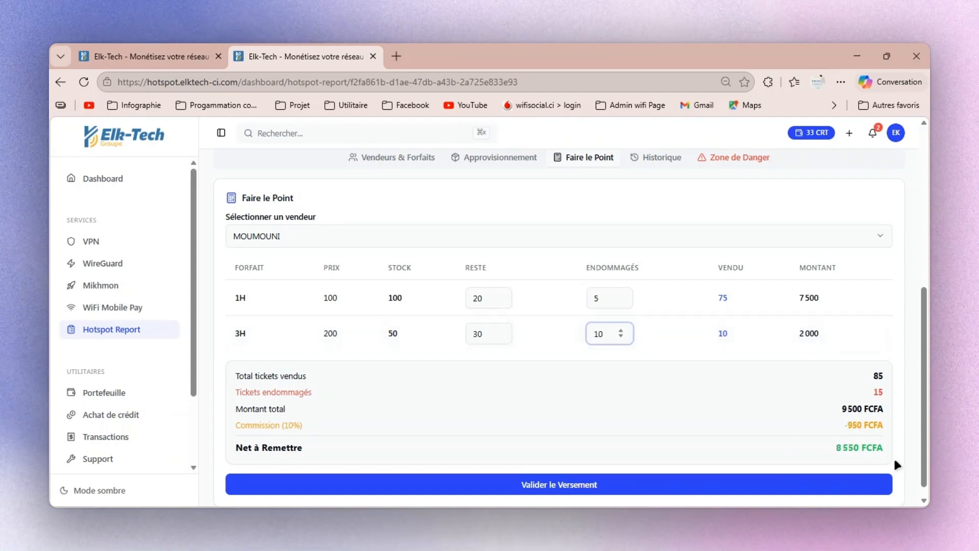
- Check the settlement's sold and damaged tickets, total amount and commission, and validate the vendor's payment
{"action": "left_click_drag", "start_coordinate": [870, 377], "coordinate": [896, 386]}
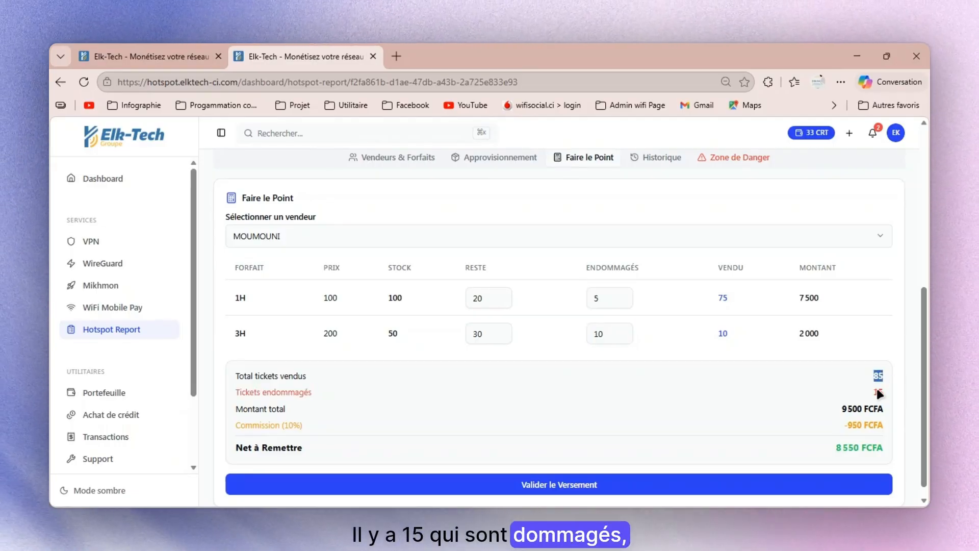
{"action": "left_click", "coordinate": [876, 395]}
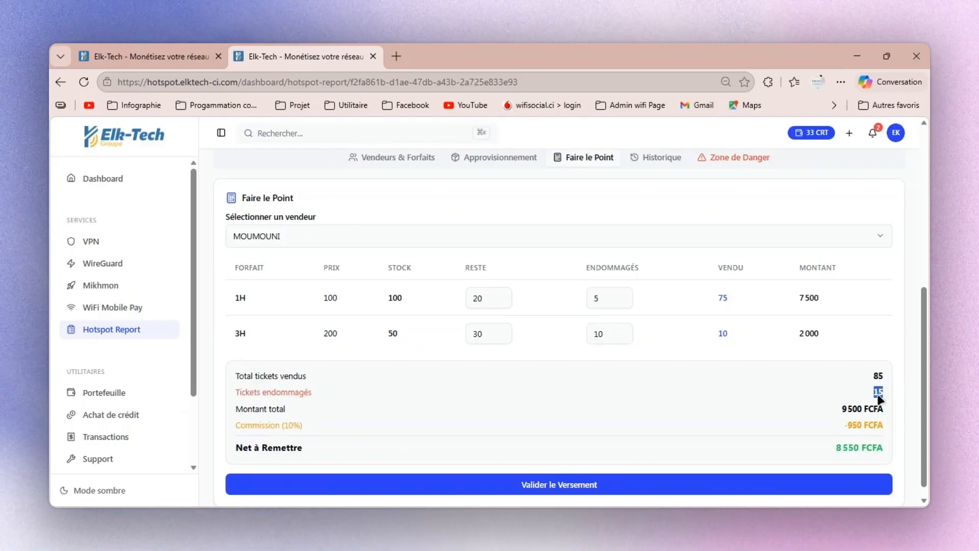
{"action": "left_click", "coordinate": [836, 408]}
{"action": "left_click_drag", "start_coordinate": [840, 408], "coordinate": [862, 412]}
{"action": "left_click_drag", "start_coordinate": [847, 424], "coordinate": [855, 425]}
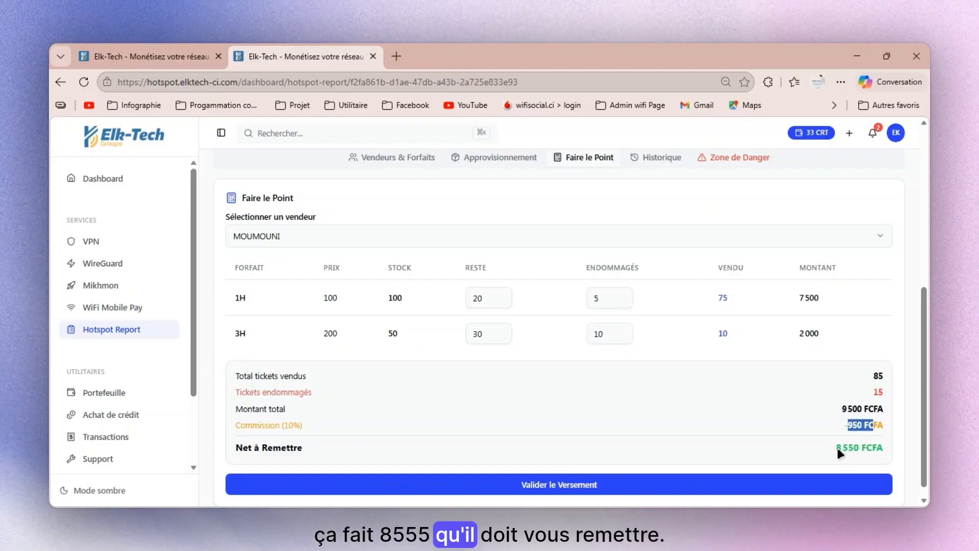
{"action": "left_click", "coordinate": [813, 483]}
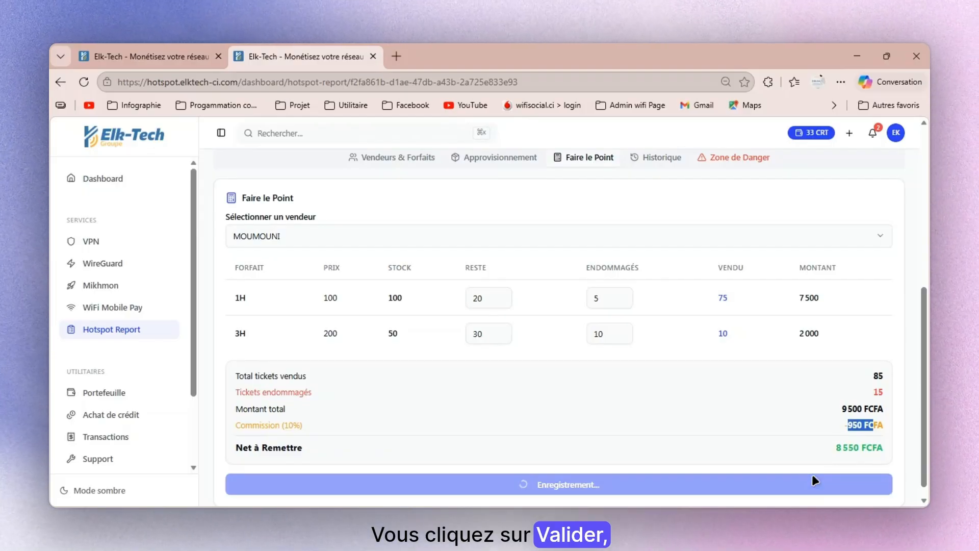
- Check the vendor's updated ticket stock for the 1H and 3H packages after the validated settlement
{"action": "scroll", "coordinate": [826, 393], "scroll_direction": "up", "scroll_amount": 3}
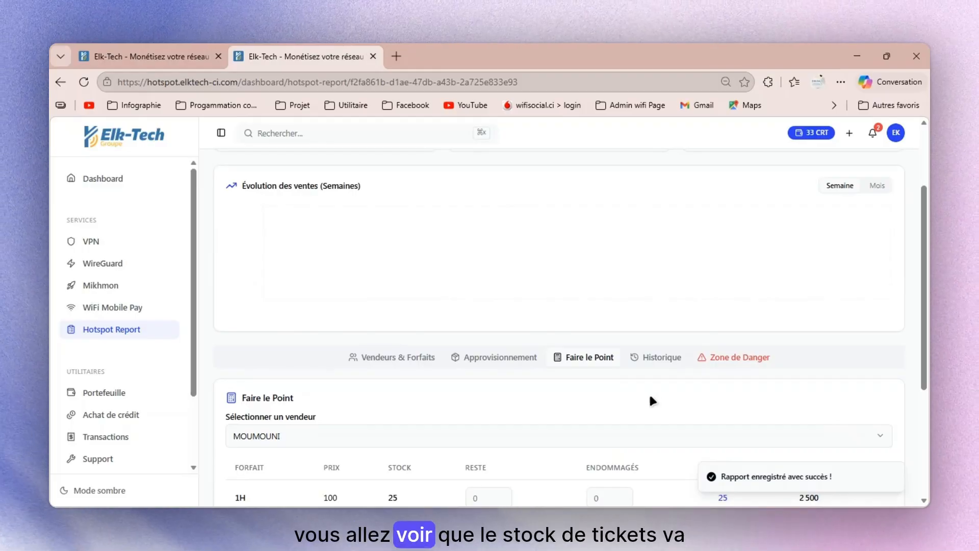
{"action": "scroll", "coordinate": [650, 395], "scroll_direction": "down", "scroll_amount": 2}
{"action": "scroll", "coordinate": [650, 396], "scroll_direction": "down", "scroll_amount": 1}
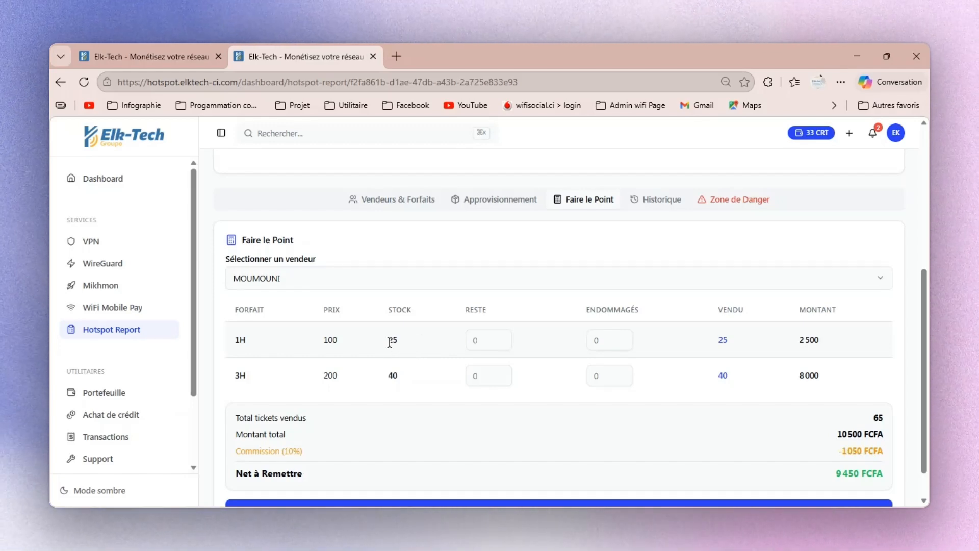
{"action": "left_click_drag", "start_coordinate": [385, 345], "coordinate": [404, 346]}
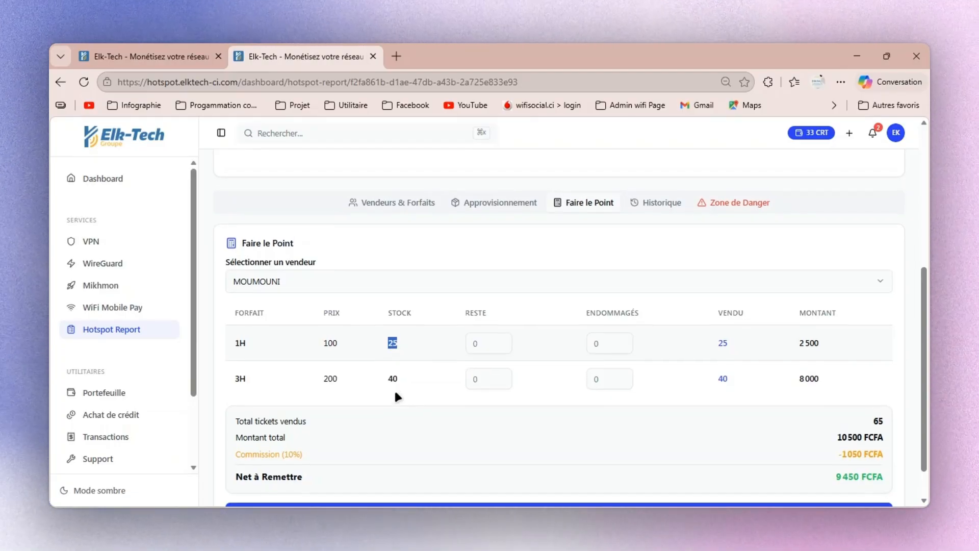
- Open the zone's sales history, examine the vendor's settlement details per package through to the net amount, and close them
{"action": "scroll", "coordinate": [395, 395], "scroll_direction": "up", "scroll_amount": 1}
{"action": "scroll", "coordinate": [675, 347], "scroll_direction": "up", "scroll_amount": 1}
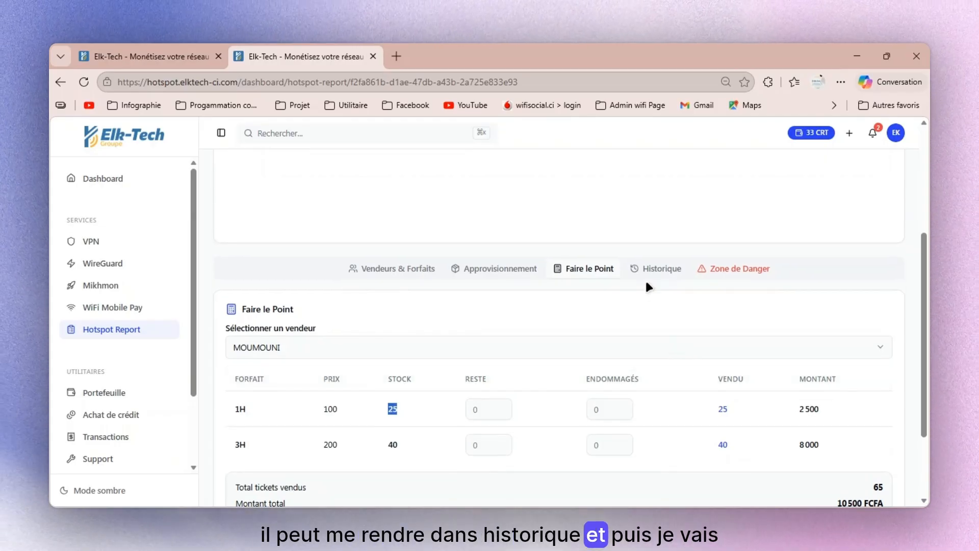
{"action": "left_click", "coordinate": [650, 263]}
{"action": "scroll", "coordinate": [468, 405], "scroll_direction": "down", "scroll_amount": 1}
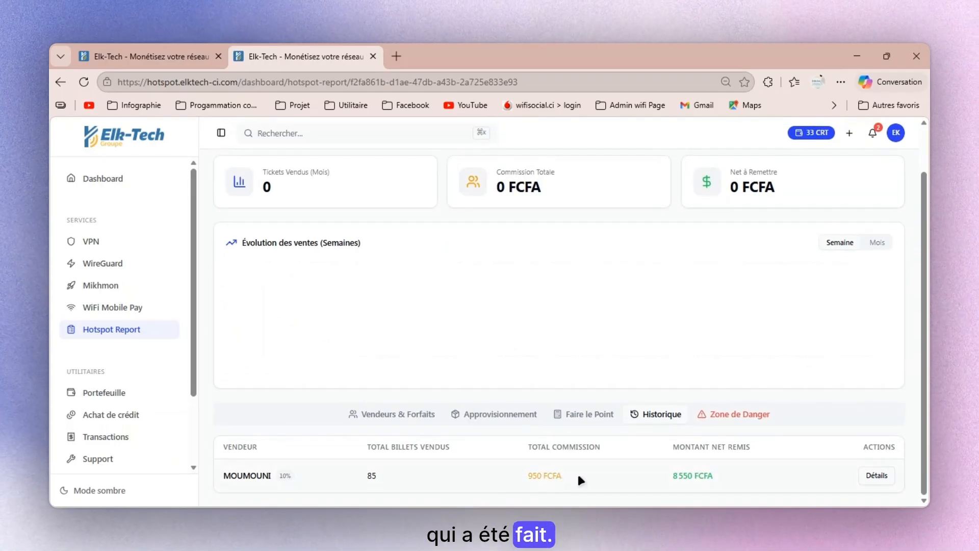
{"action": "left_click", "coordinate": [876, 475]}
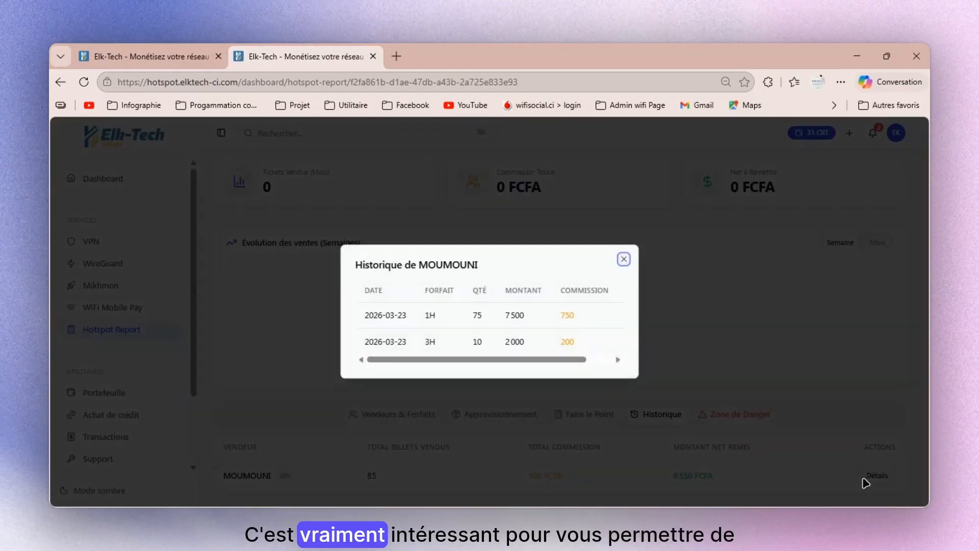
{"action": "left_click_drag", "start_coordinate": [549, 359], "coordinate": [485, 354]}
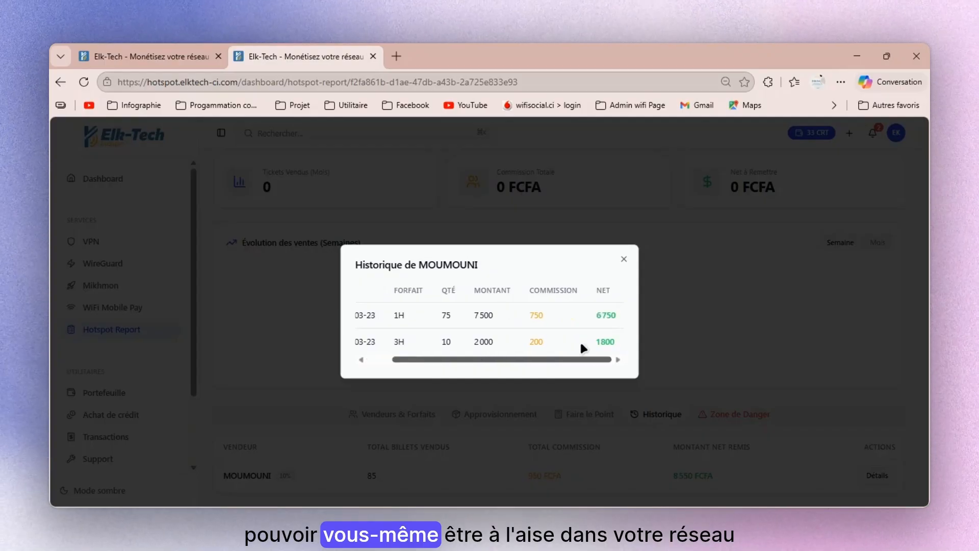
{"action": "left_click_drag", "start_coordinate": [582, 344], "coordinate": [361, 365]}
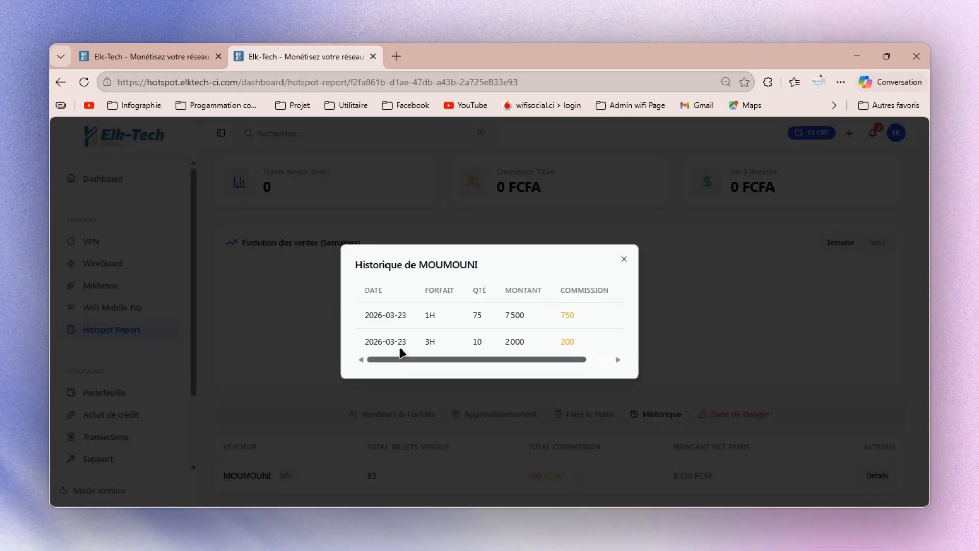
{"action": "left_click", "coordinate": [623, 260]}
- Reload the zone page and examine the monthly sales figures, the weekly sales chart and the performance banner
{"action": "scroll", "coordinate": [604, 319], "scroll_direction": "up", "scroll_amount": 2}
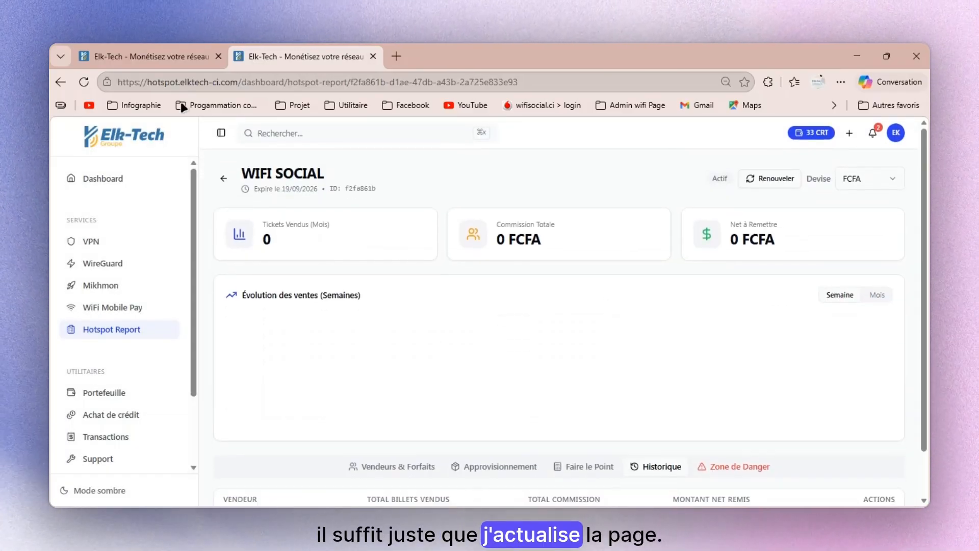
{"action": "left_click", "coordinate": [82, 81]}
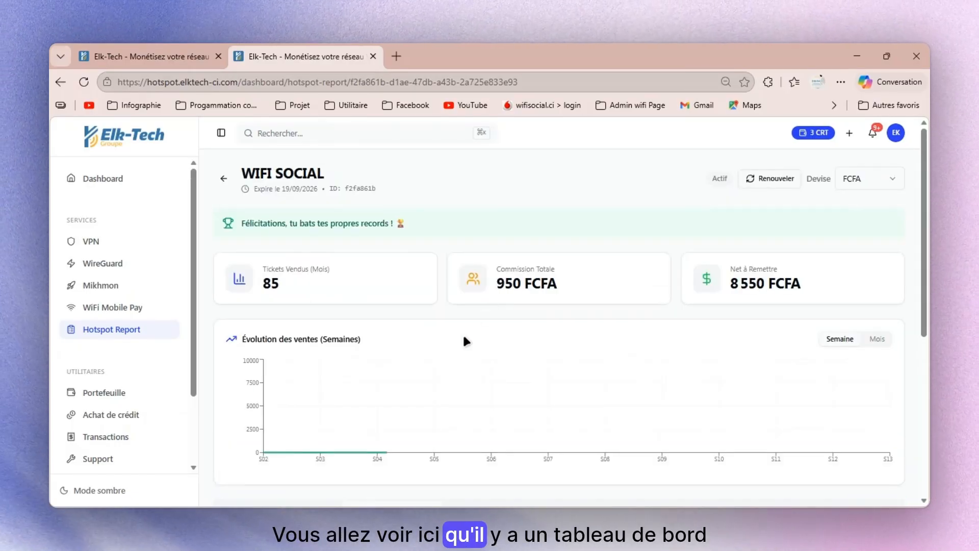
{"action": "scroll", "coordinate": [323, 345], "scroll_direction": "down", "scroll_amount": 2}
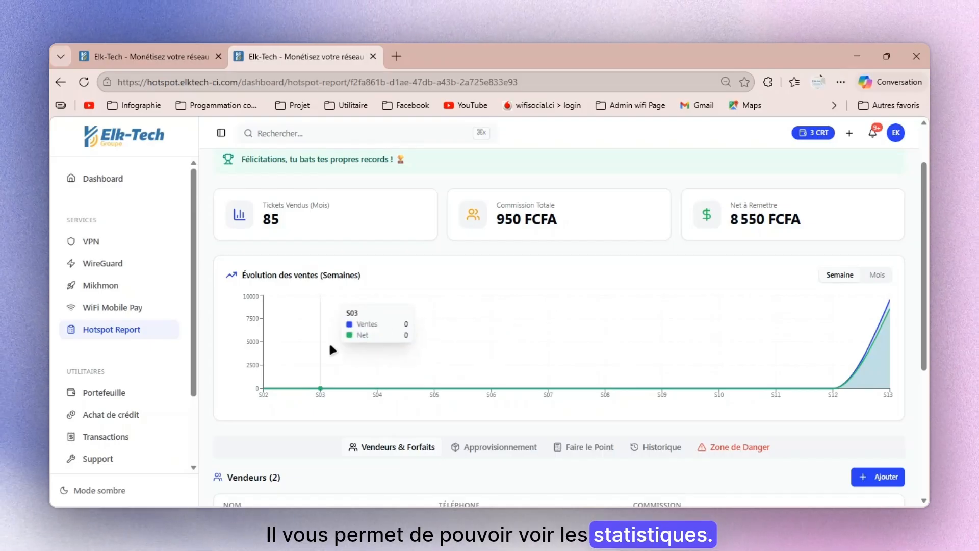
{"action": "scroll", "coordinate": [332, 350], "scroll_direction": "up", "scroll_amount": 1}
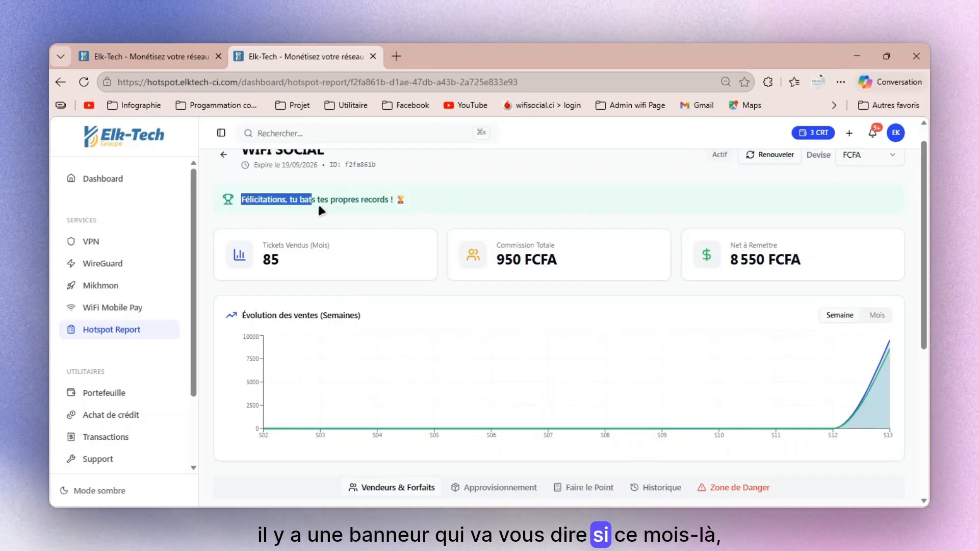
{"action": "left_click_drag", "start_coordinate": [317, 202], "coordinate": [407, 211]}
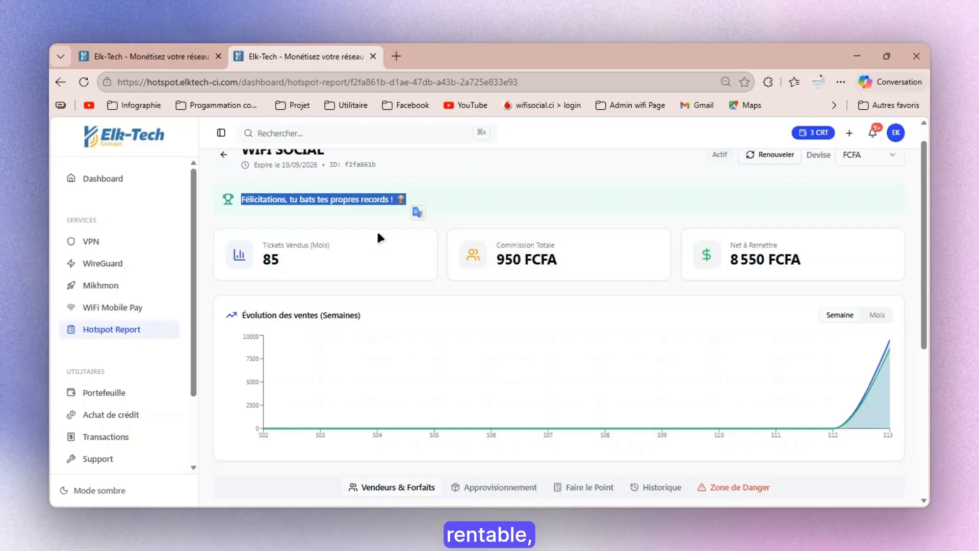
{"action": "scroll", "coordinate": [380, 237], "scroll_direction": "up", "scroll_amount": 1}
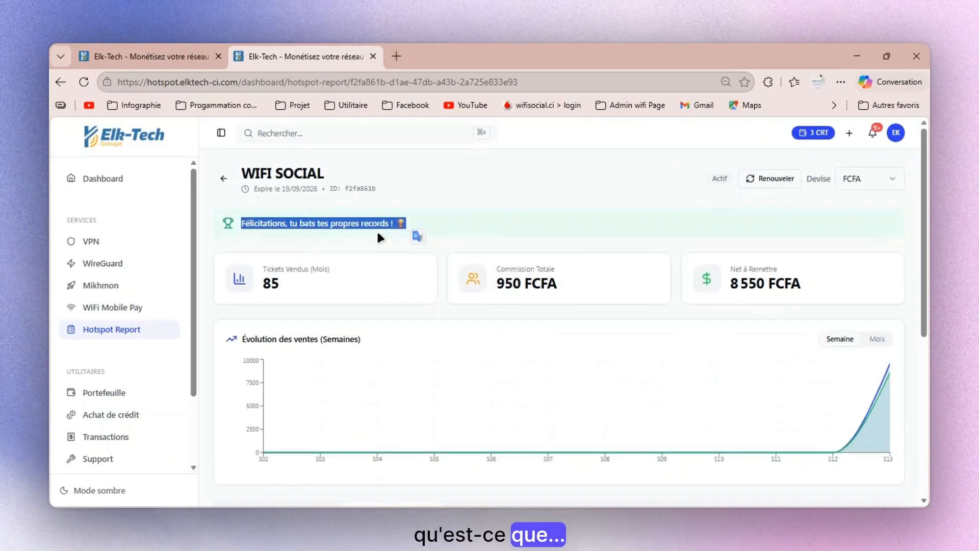
{"action": "left_click", "coordinate": [392, 262]}
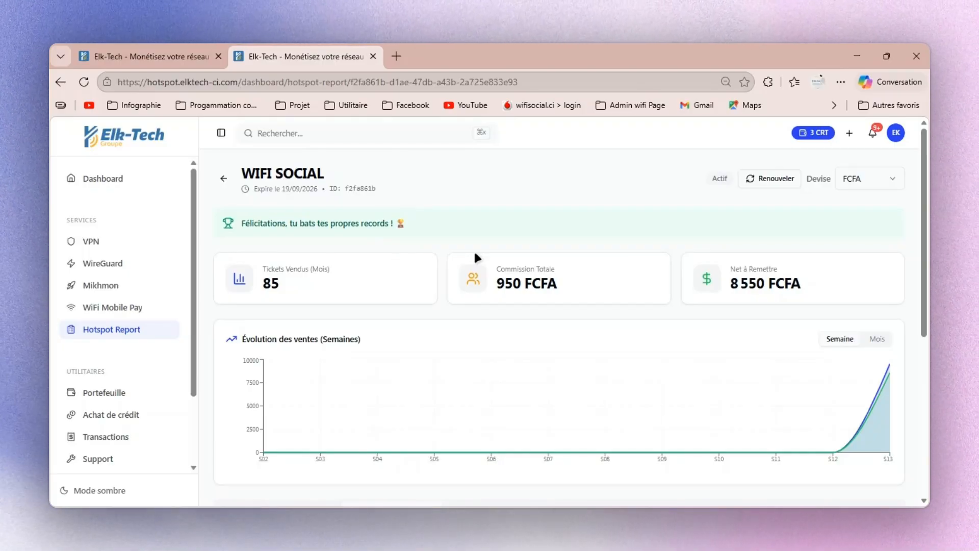
- Check the durations and credit costs offered for renewing the WIFI SOCIAL zone and close the renewal dialog
{"action": "left_click", "coordinate": [767, 183]}
{"action": "left_click", "coordinate": [568, 311]}
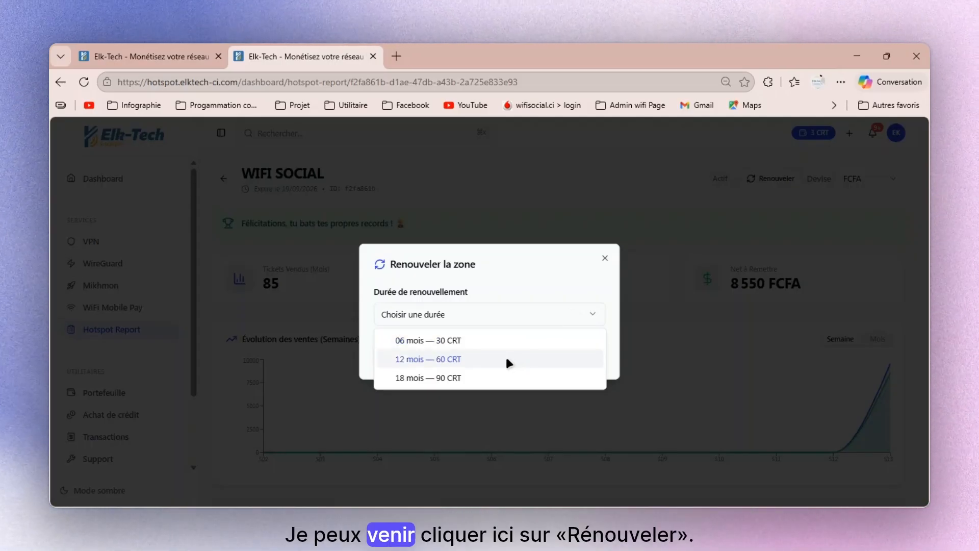
{"action": "left_click", "coordinate": [656, 261]}
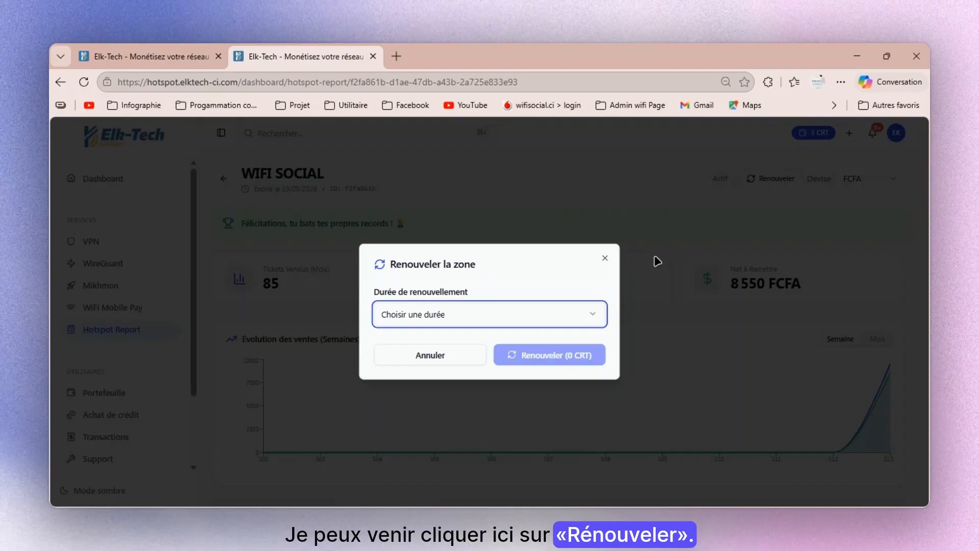
{"action": "left_click", "coordinate": [605, 258]}
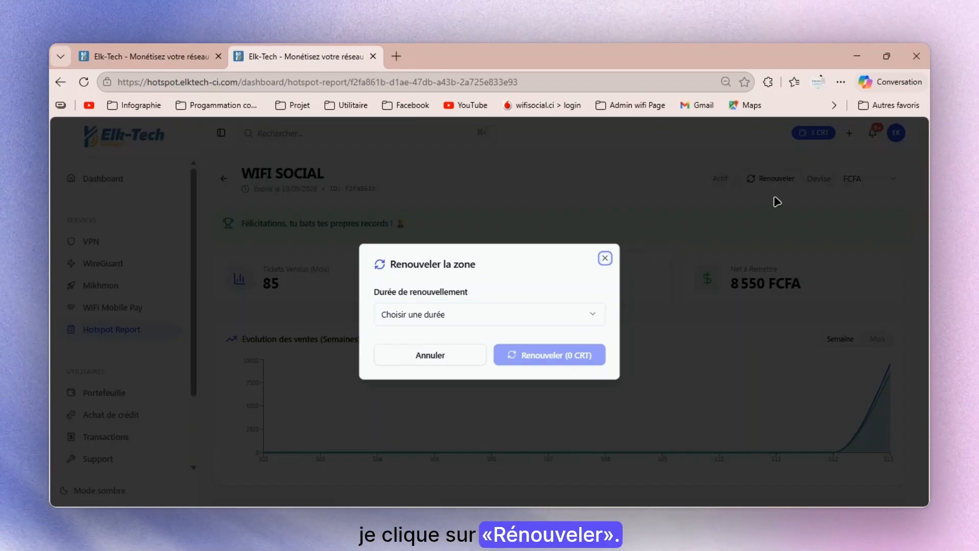
{"action": "left_click", "coordinate": [618, 261]}
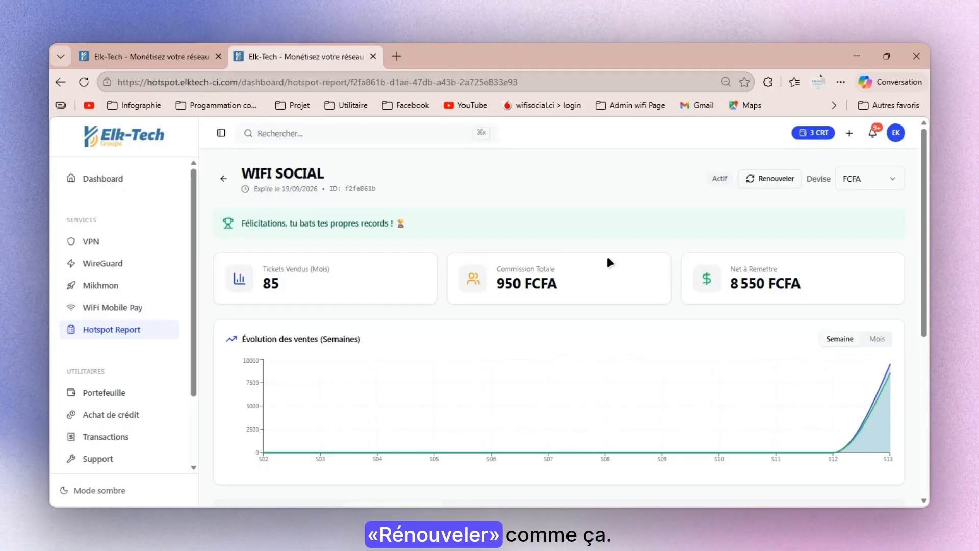
- Choose the 12 mois — 60 CRT duration for the zone renewal, and close the dialog without renewing
{"action": "left_click", "coordinate": [765, 185]}
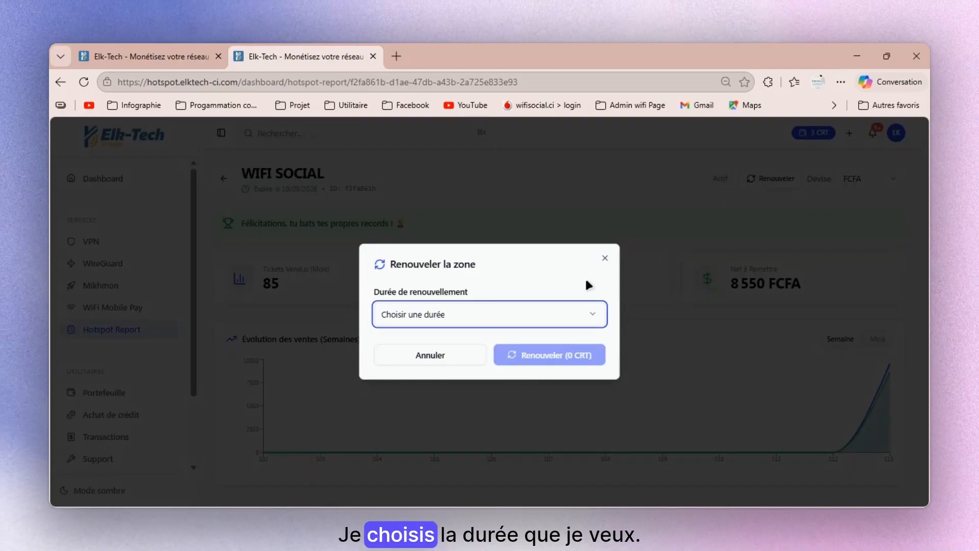
{"action": "left_click", "coordinate": [509, 324]}
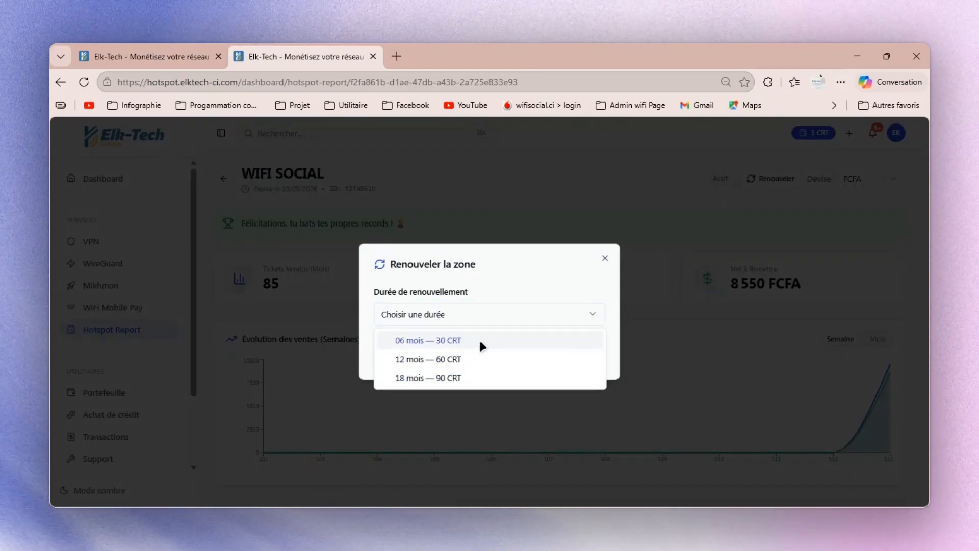
{"action": "left_click", "coordinate": [483, 359]}
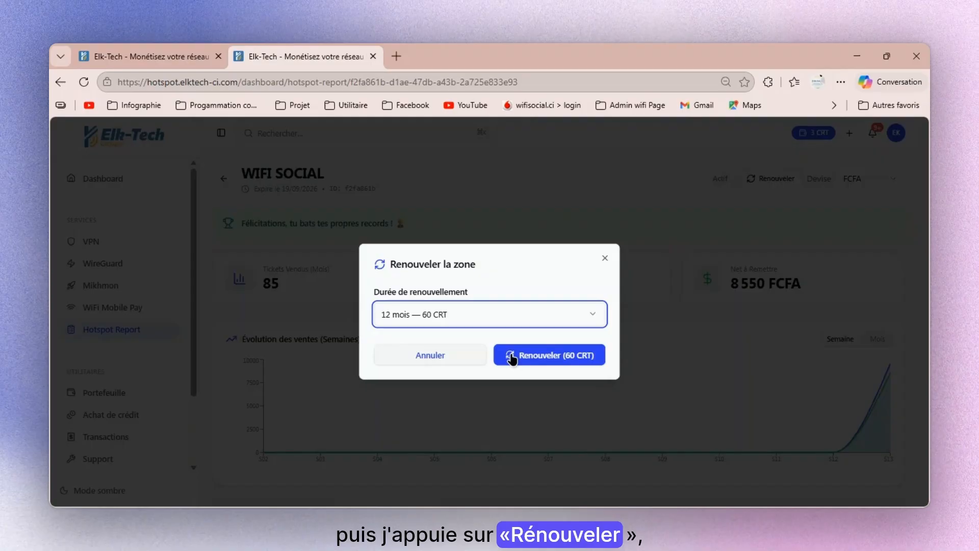
{"action": "left_click", "coordinate": [605, 259]}
- Check which currencies the zone offers, keep FCFA, and return to the sales overview
{"action": "left_click", "coordinate": [872, 176]}
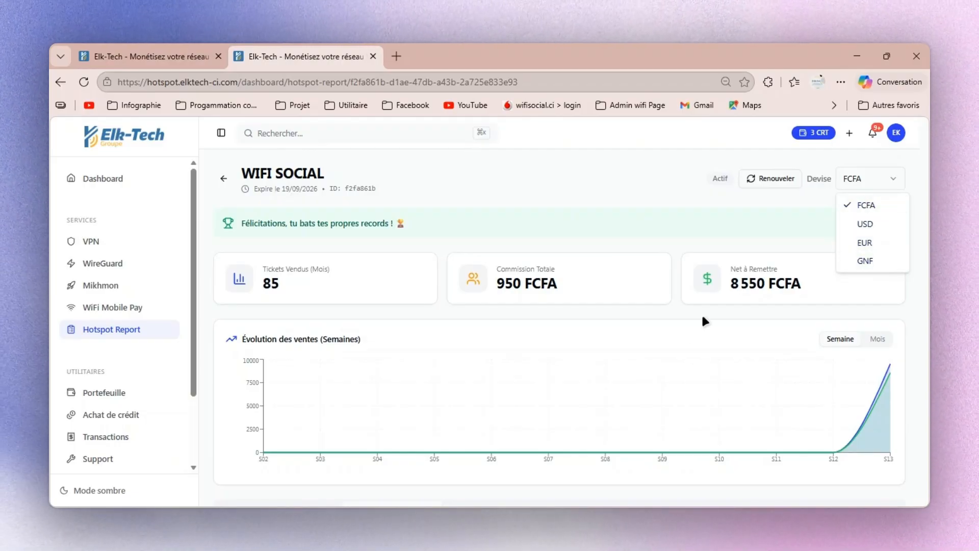
{"action": "left_click", "coordinate": [779, 247]}
{"action": "scroll", "coordinate": [780, 248], "scroll_direction": "down", "scroll_amount": 5}
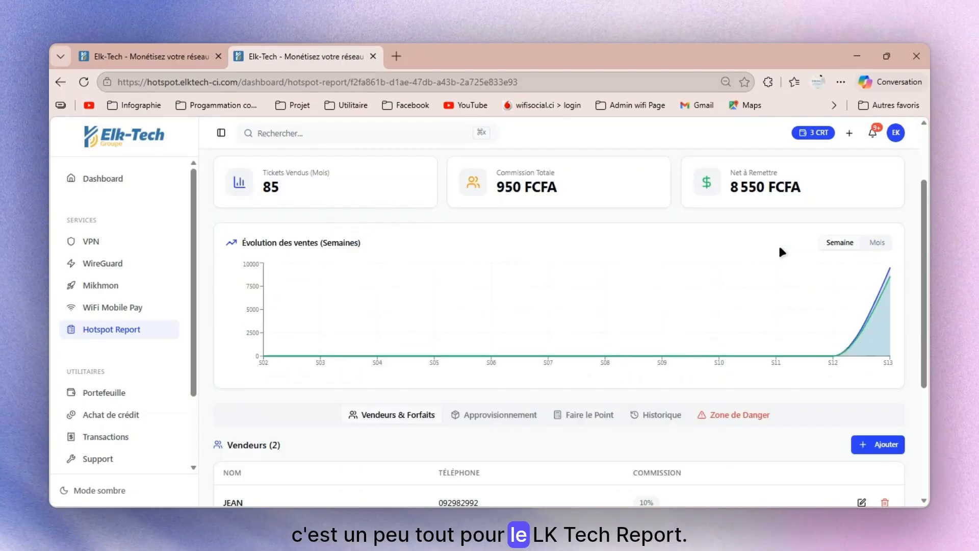